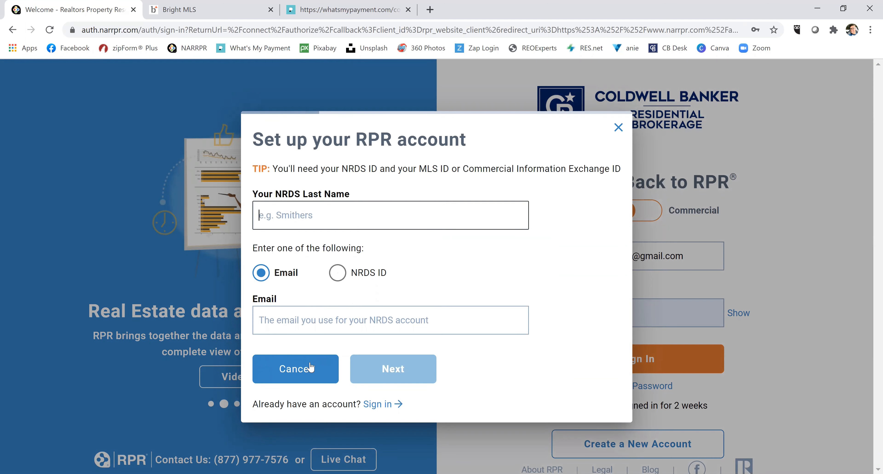
Cancel the 'Set up your RPR account' prompt to return to the sign-in page.
click(305, 371)
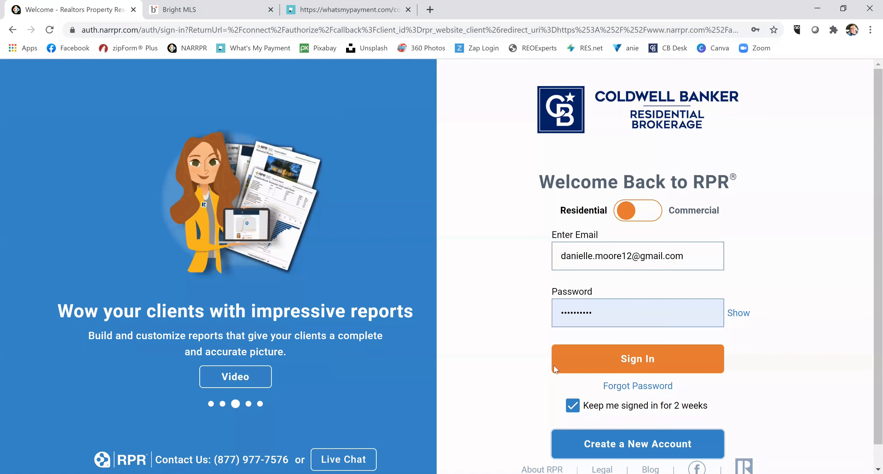
Sign in to RPR using the saved email and password.
click(619, 360)
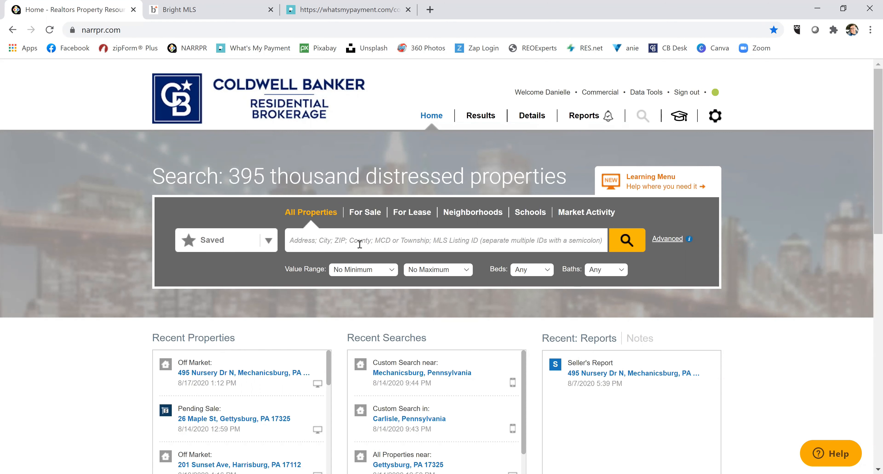
click(359, 244)
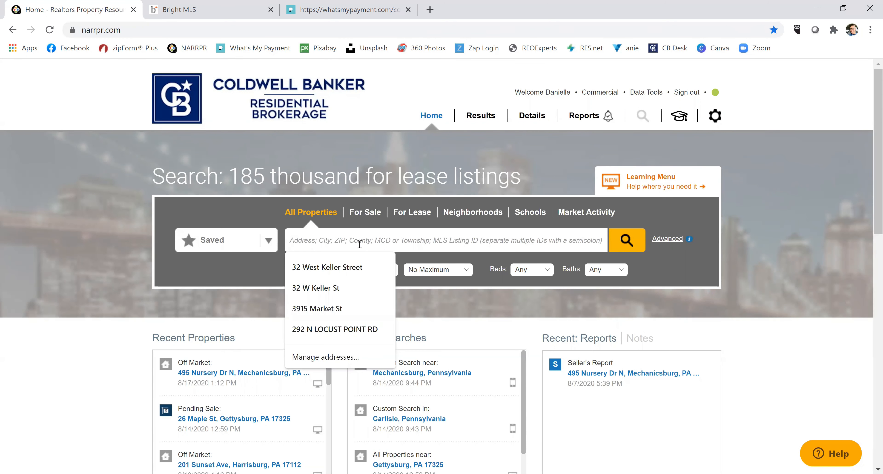
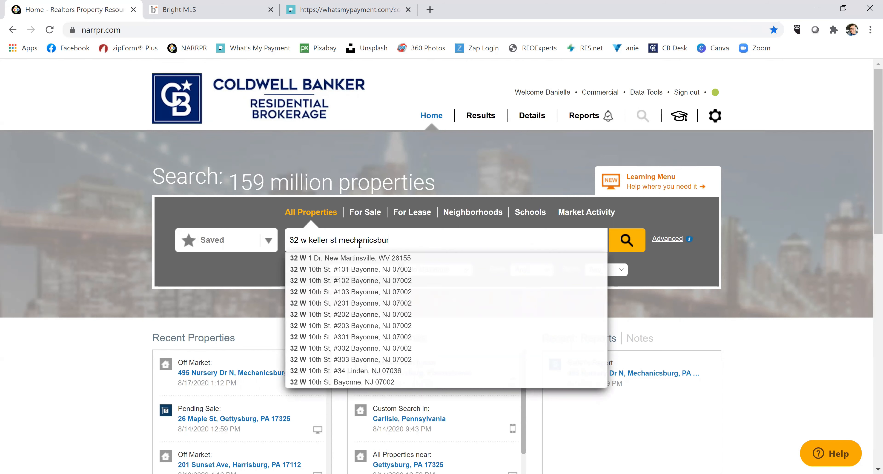
key(Return)
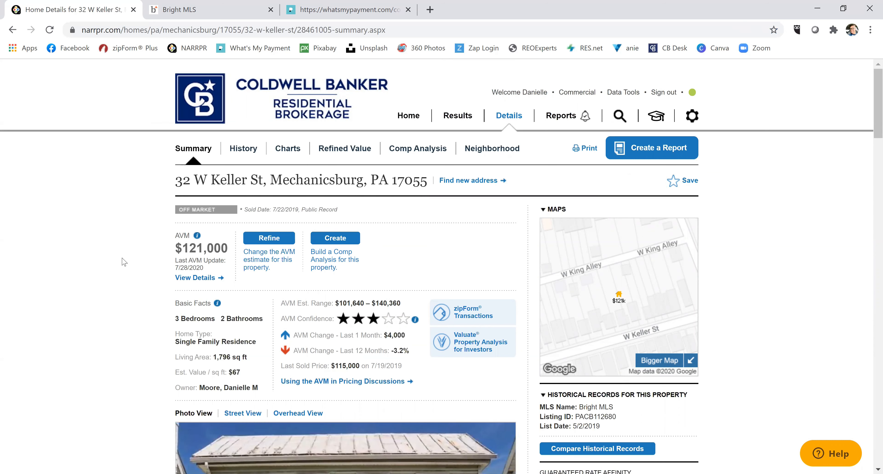
mouse_move(198, 237)
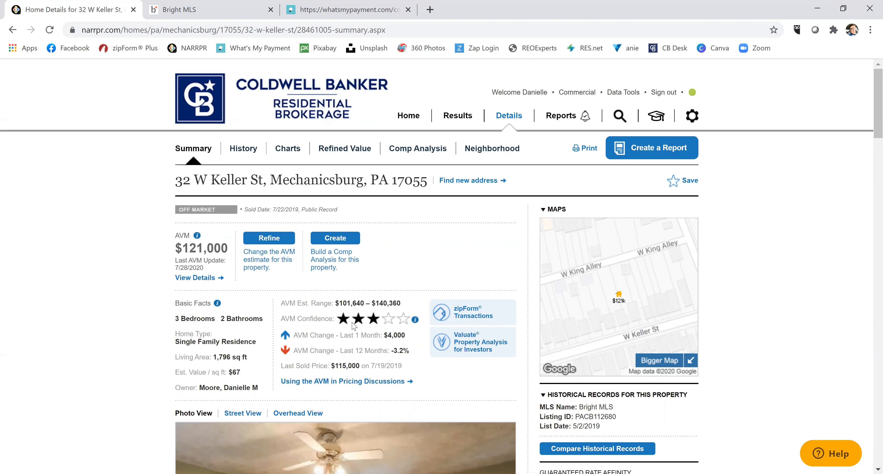
mouse_move(416, 320)
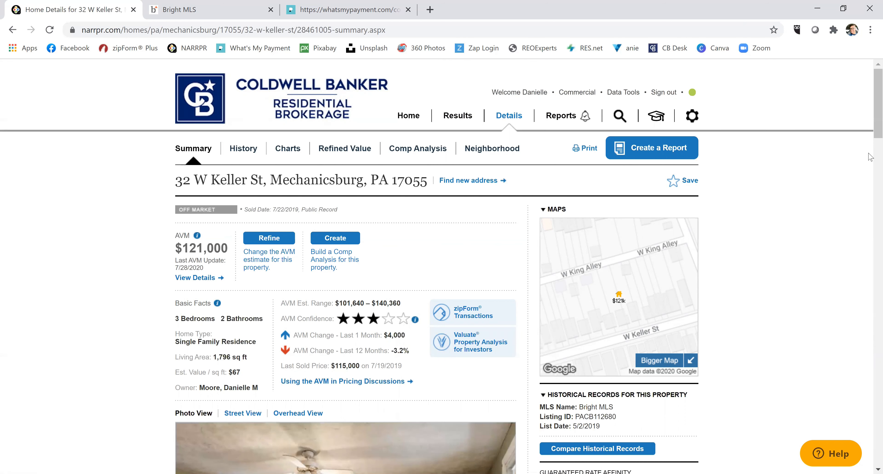
scroll(870, 120, down, 3)
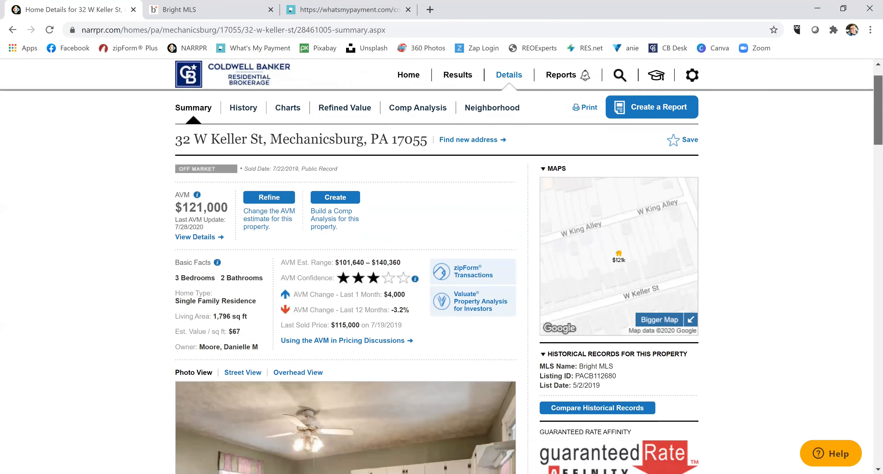
scroll(437, 314, down, 10)
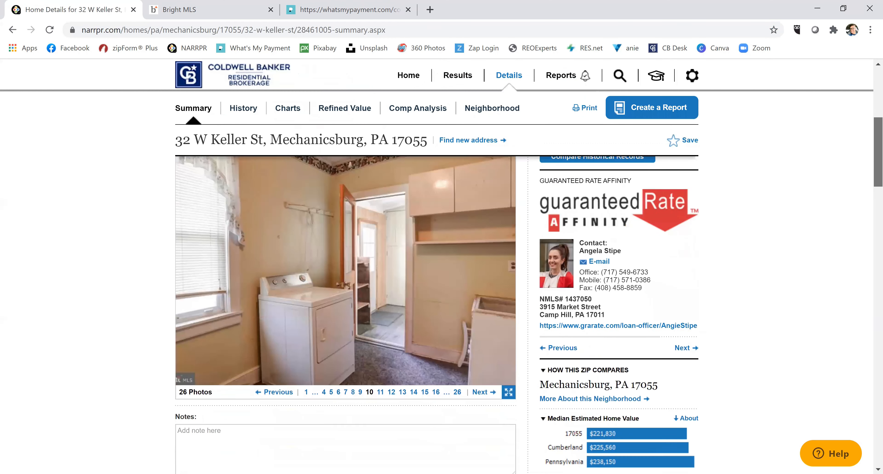
scroll(529, 300, down, 7)
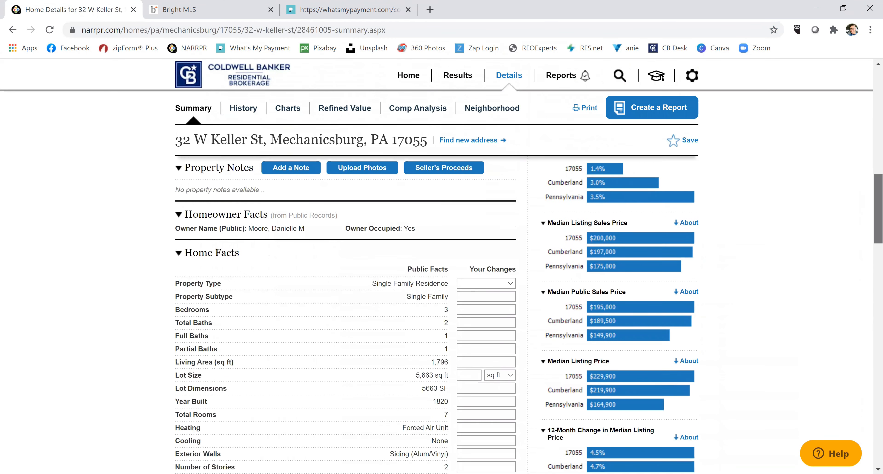
scroll(476, 187, down, 1)
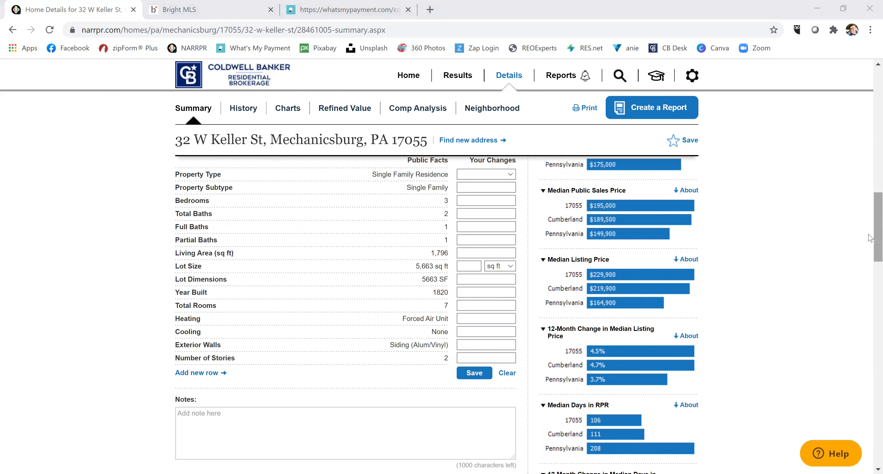
scroll(870, 233, down, 2)
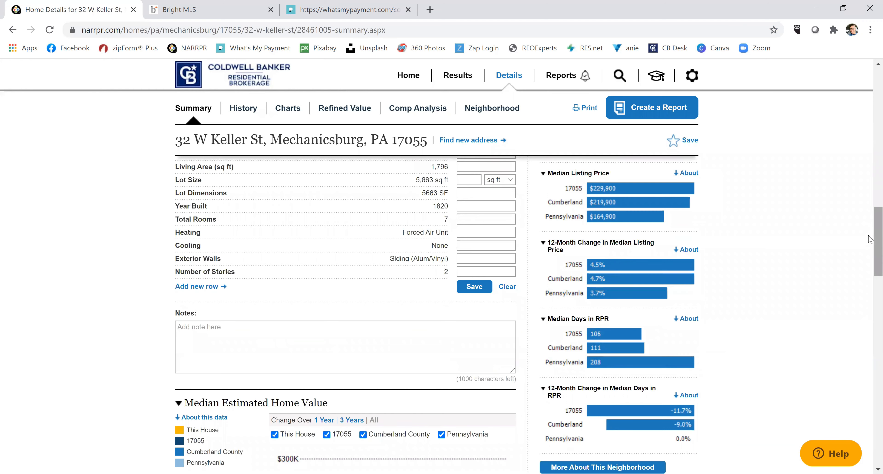
drag(870, 240, 868, 387)
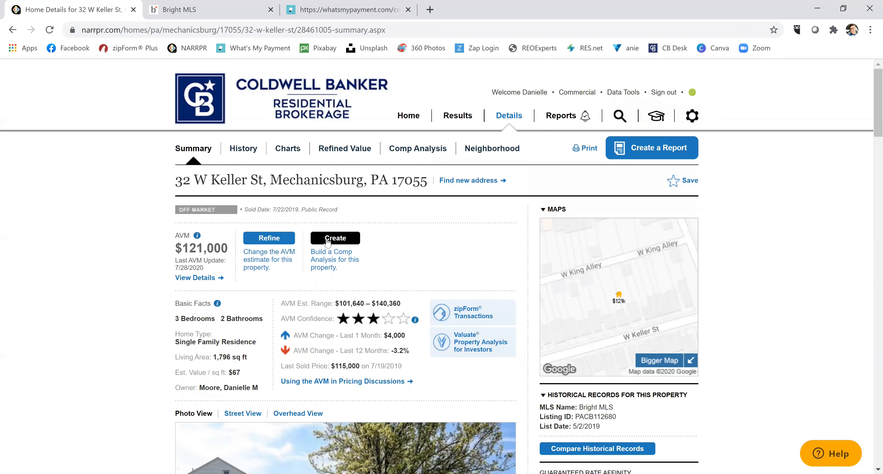
click(336, 241)
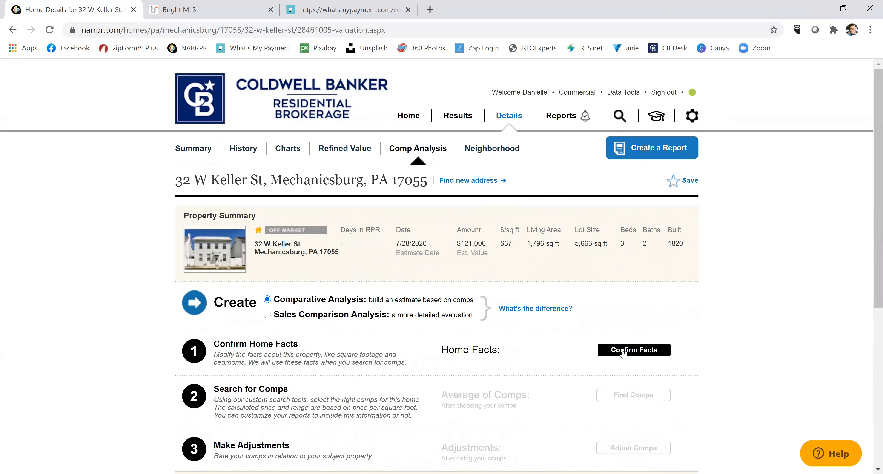
click(624, 350)
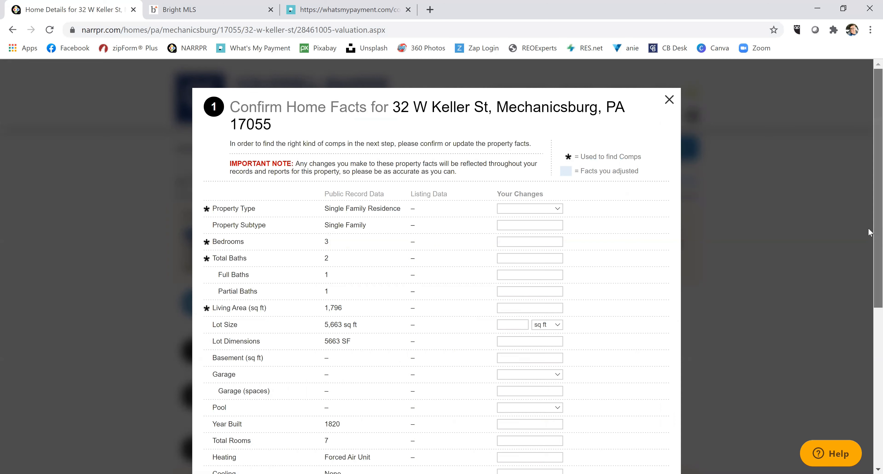
drag(867, 227, 869, 288)
scroll(869, 309, down, 4)
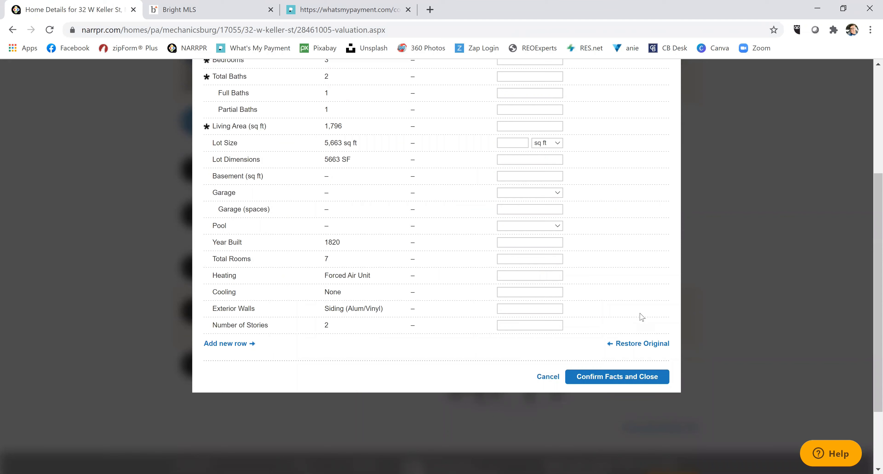
click(603, 386)
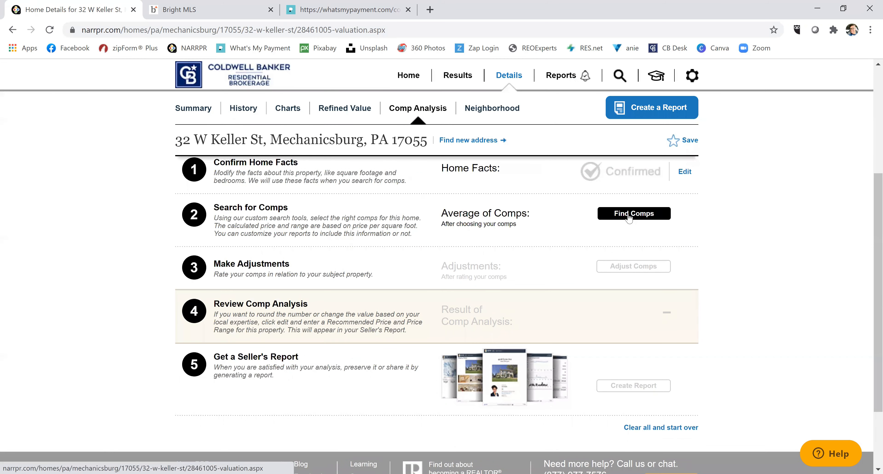
Run the comp search with default filters, returning 34 sold homes of 1,300–2,300 sq ft.
click(634, 216)
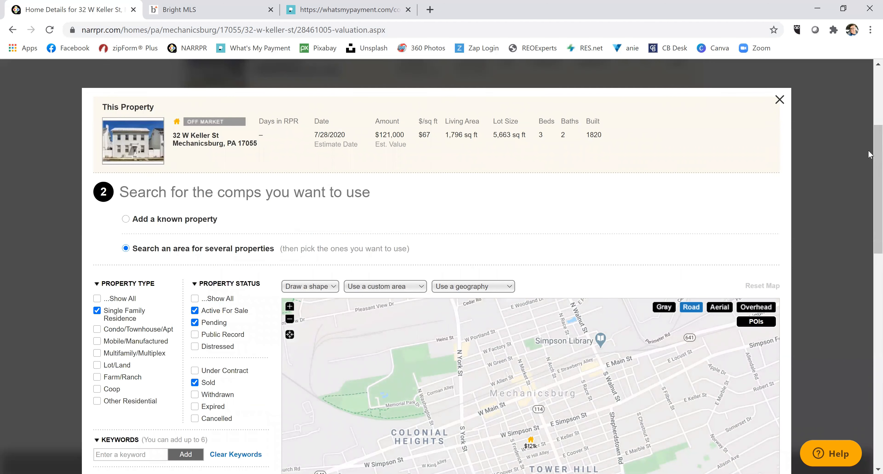
scroll(868, 160, down, 3)
scroll(731, 150, down, 2)
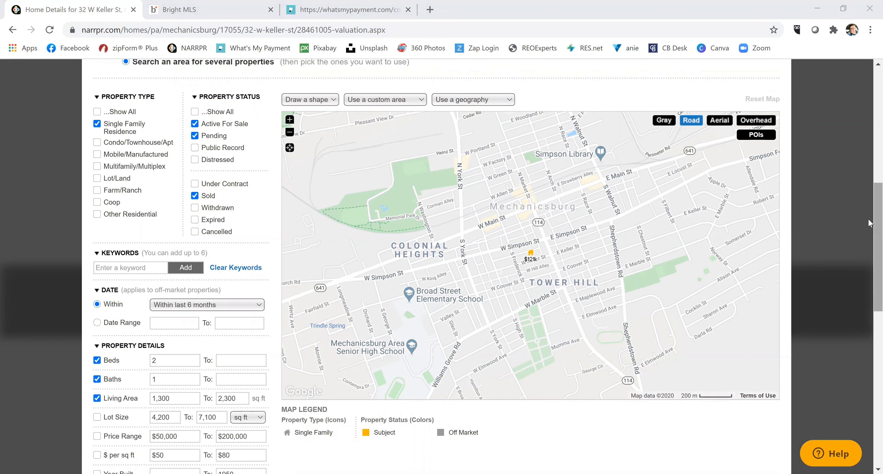
scroll(868, 227, down, 2)
scroll(868, 237, up, 1)
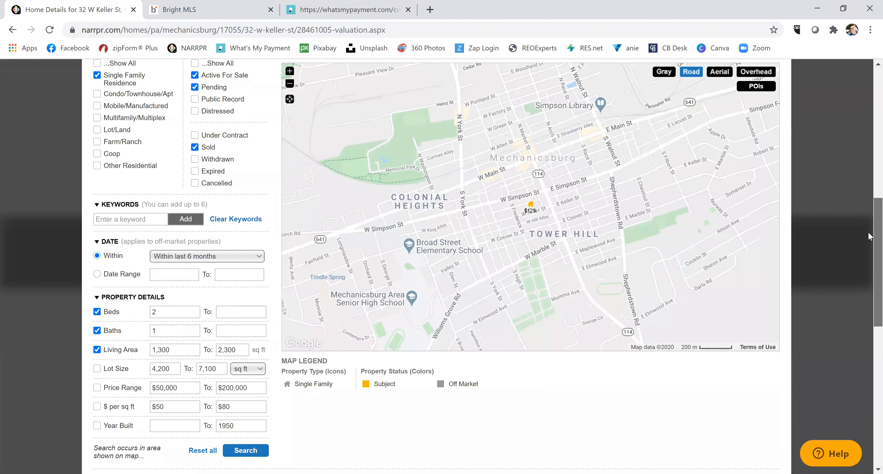
scroll(869, 233, down, 2)
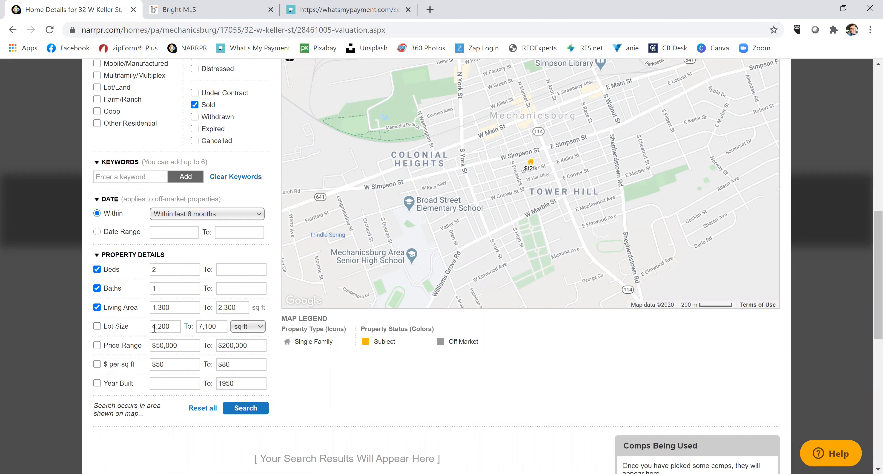
click(250, 409)
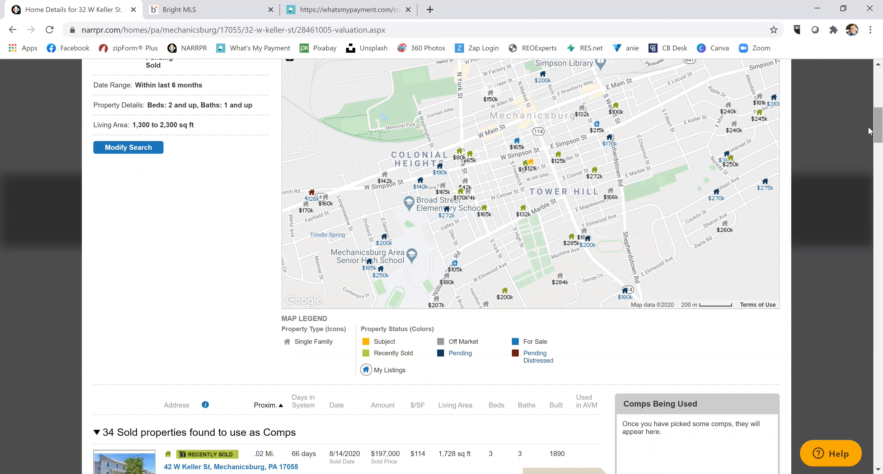
drag(875, 128, 869, 157)
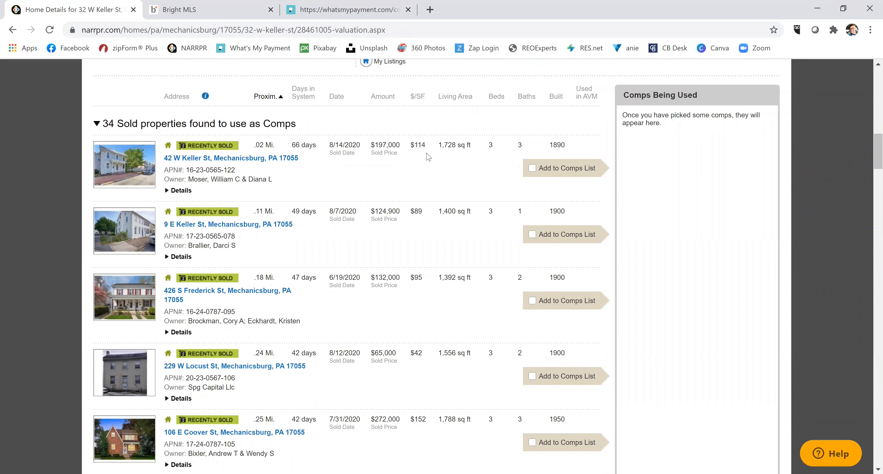
click(531, 169)
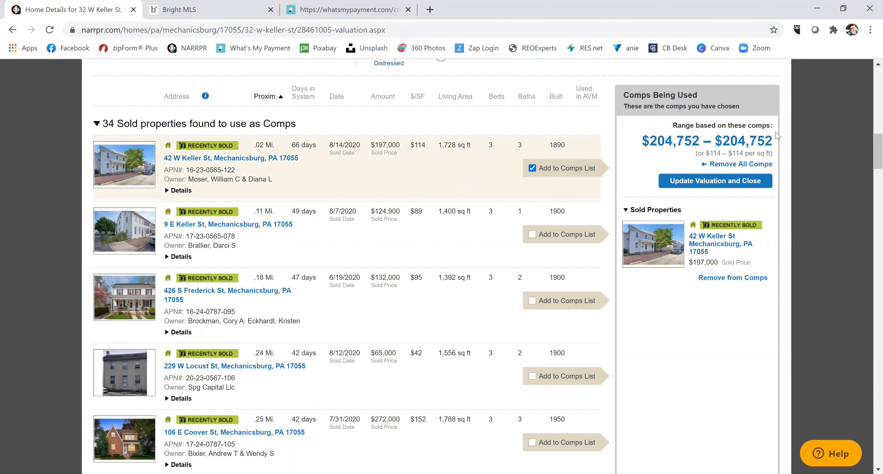
drag(878, 150, 878, 156)
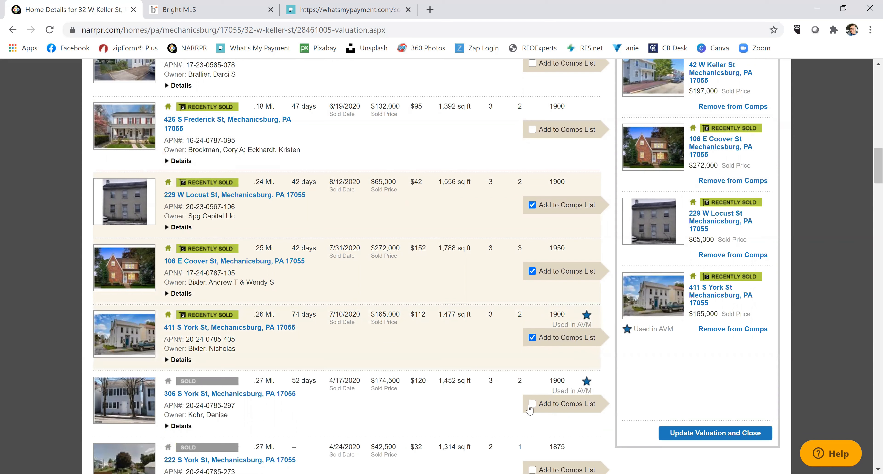
click(531, 405)
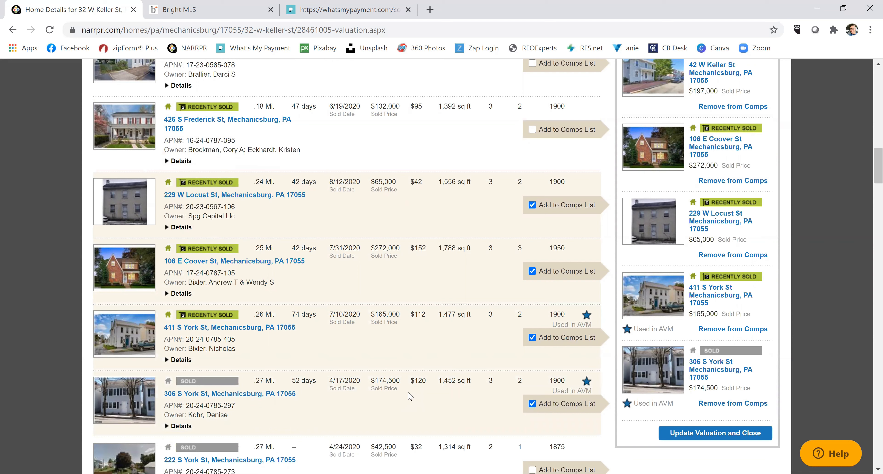
click(180, 426)
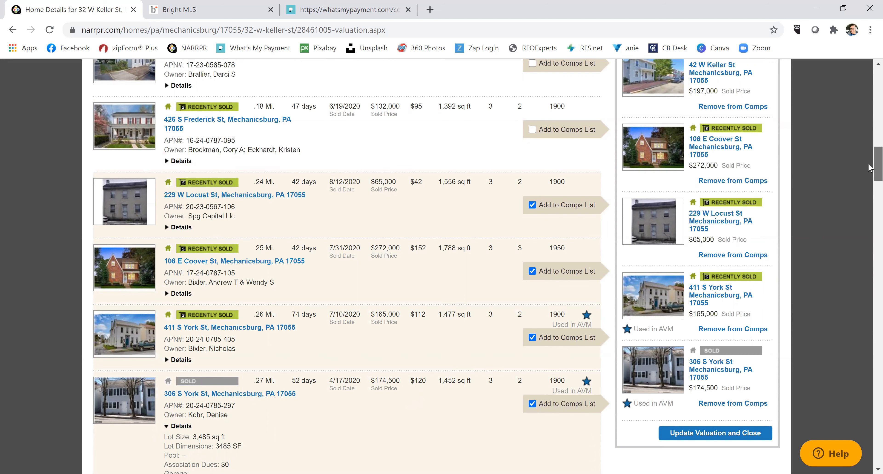
scroll(38, 341, down, 3)
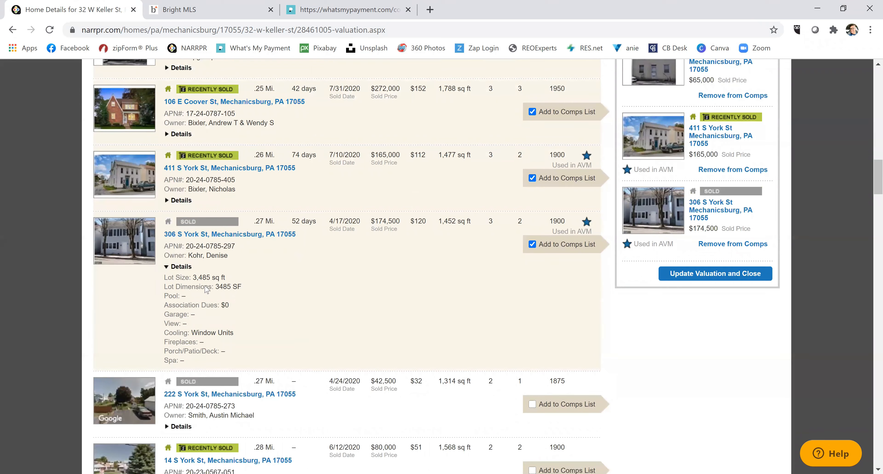
click(182, 267)
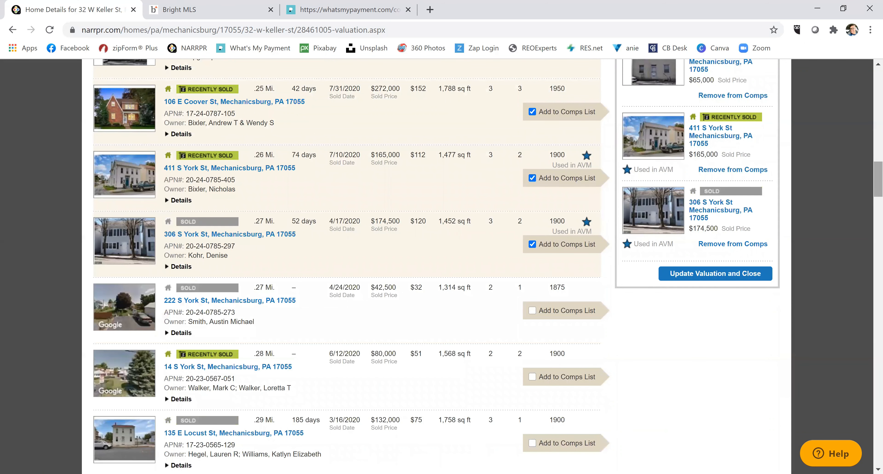
mouse_move(869, 191)
mouse_down()
mouse_move(869, 138)
mouse_move(877, 181)
mouse_up()
click(723, 328)
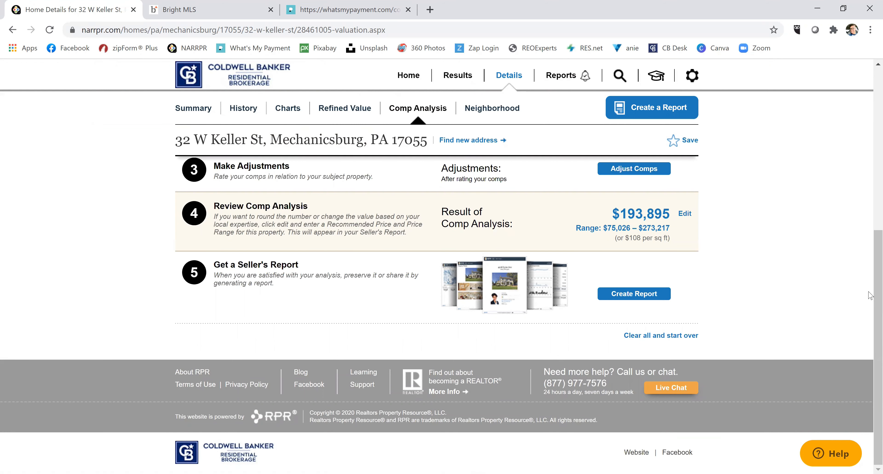
scroll(870, 303, up, 2)
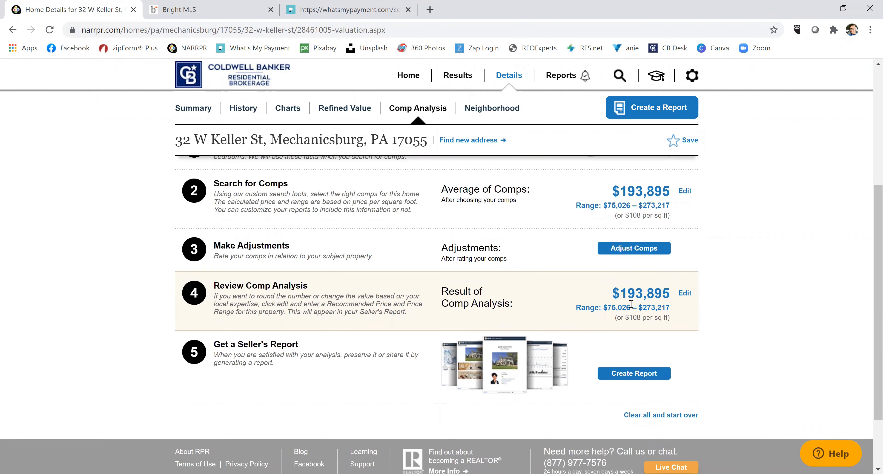
click(684, 294)
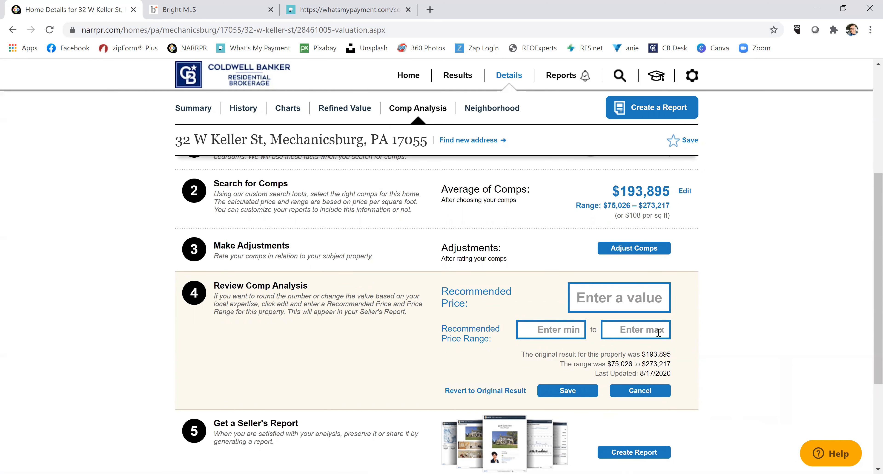
click(685, 192)
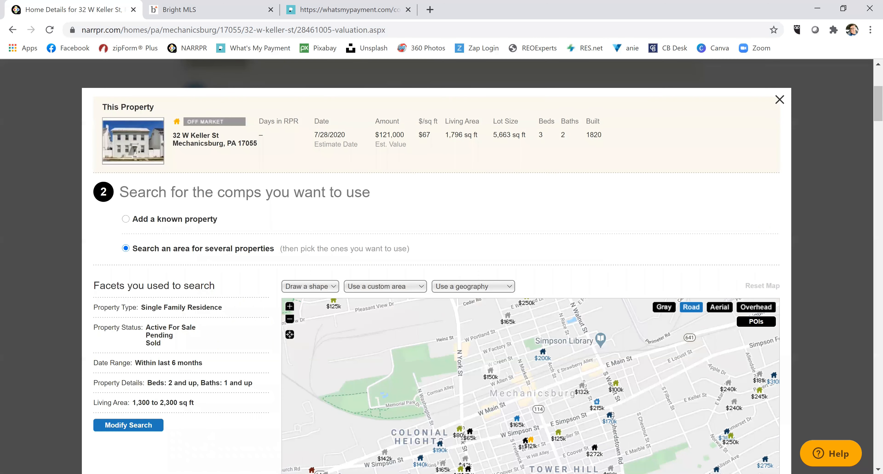
scroll(871, 110, down, 8)
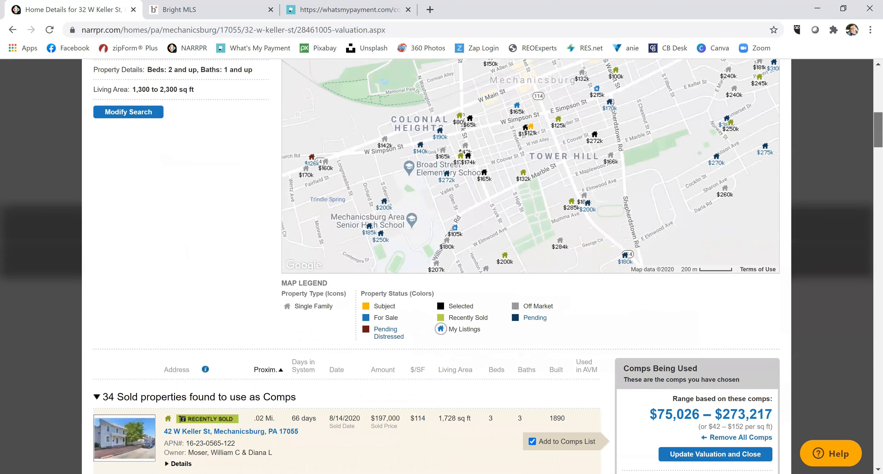
scroll(870, 133, up, 8)
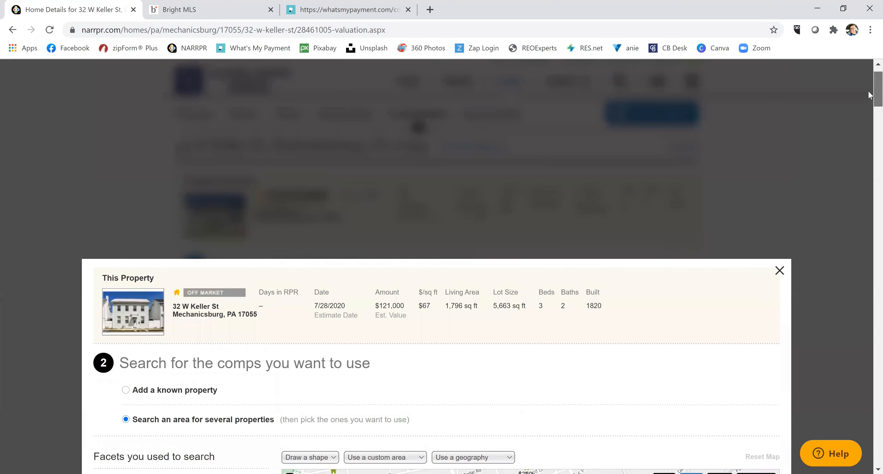
scroll(870, 133, down, 20)
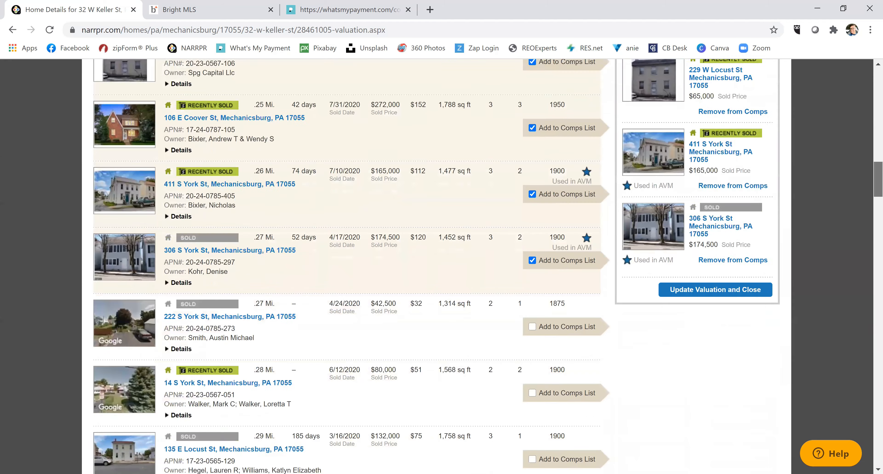
scroll(486, 264, up, 7)
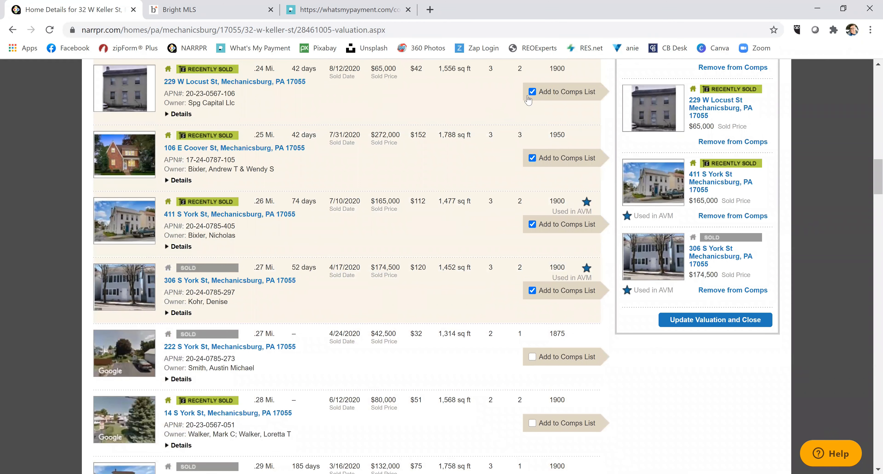
click(532, 93)
click(698, 319)
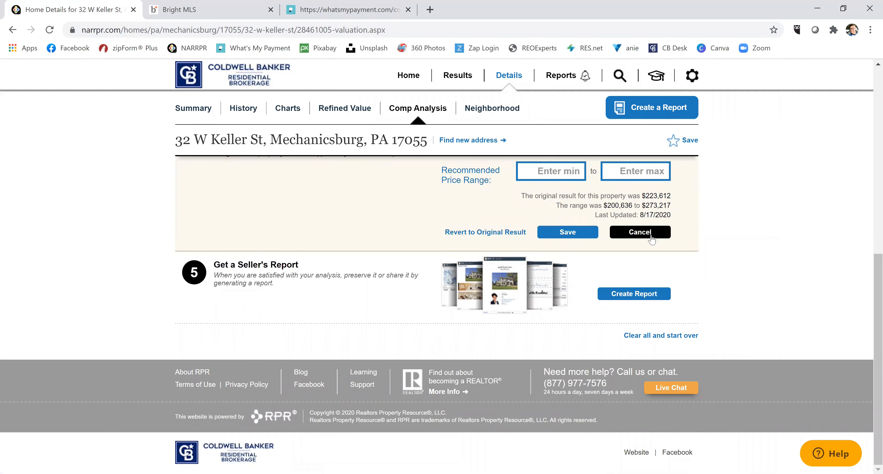
click(663, 234)
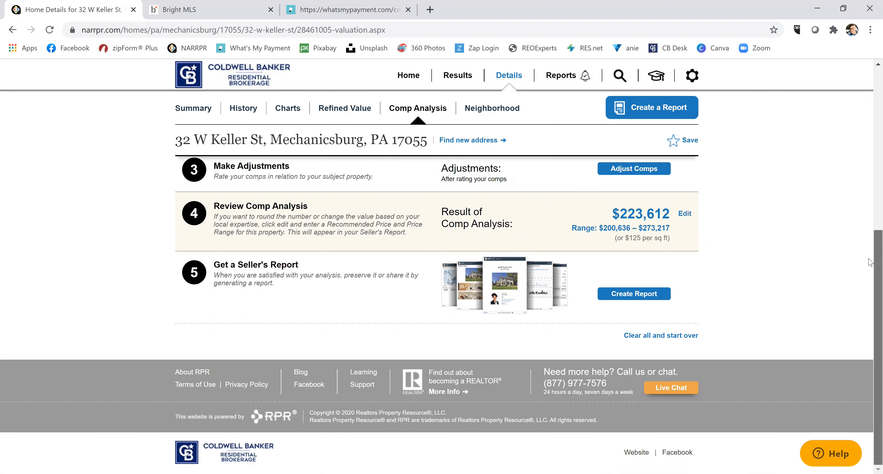
Save a recommended price of $195,000 with a $175,000–$200,000 range.
scroll(683, 259, up, 3)
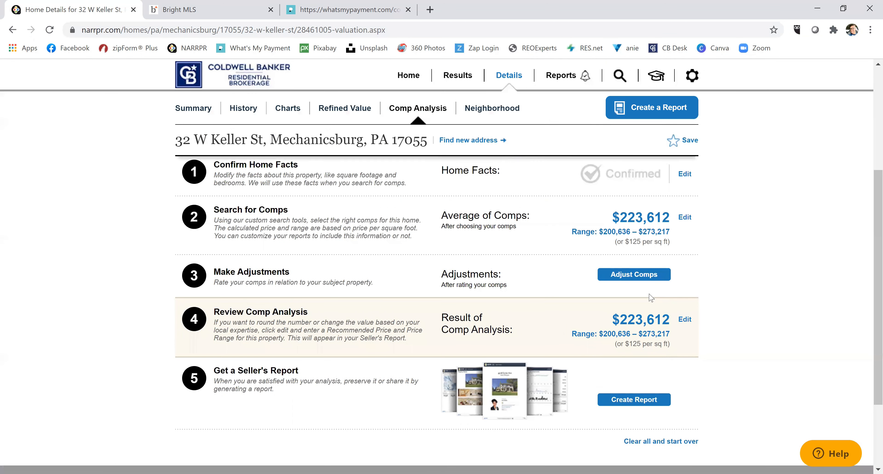
click(684, 320)
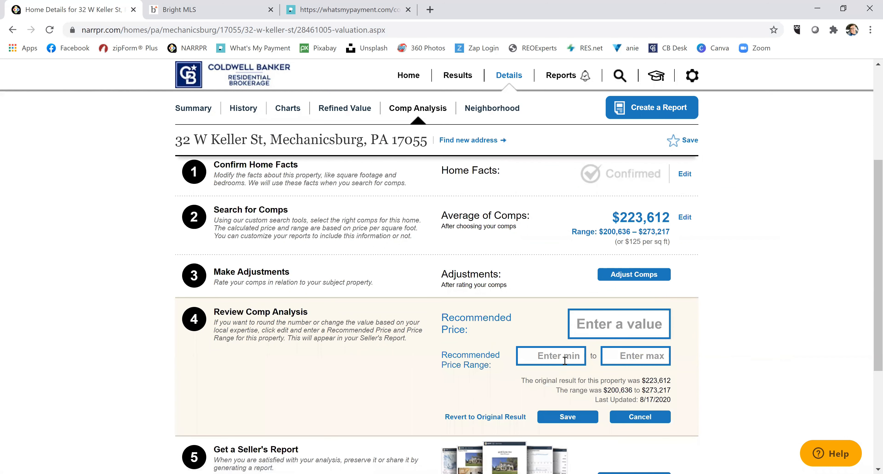
click(614, 322)
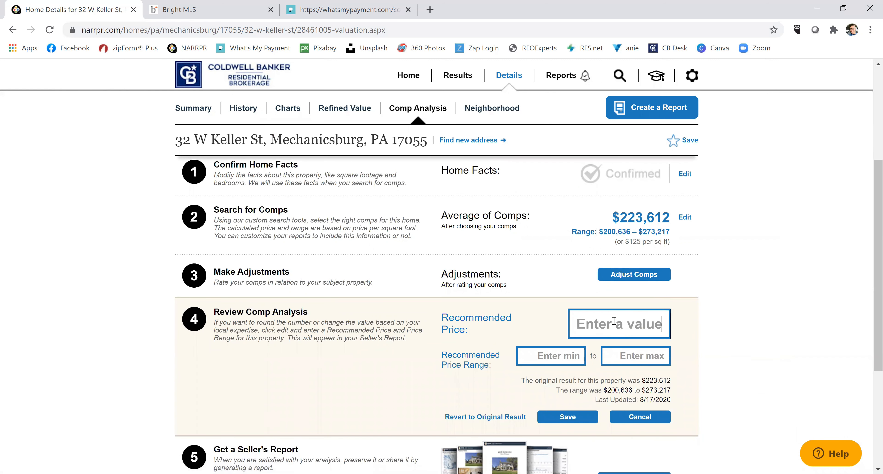
text(195)
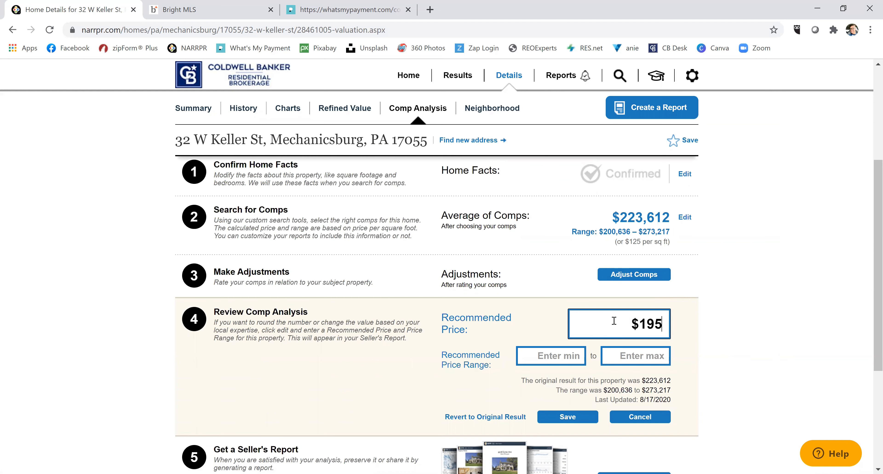
text(,000)
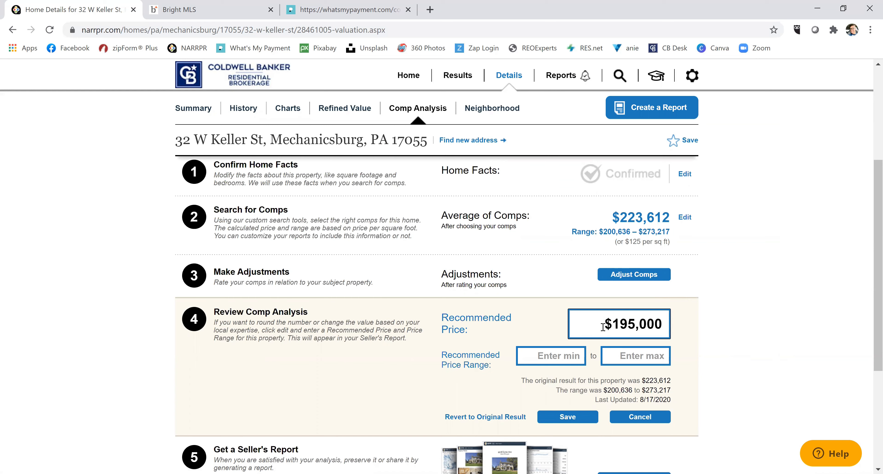
click(554, 363)
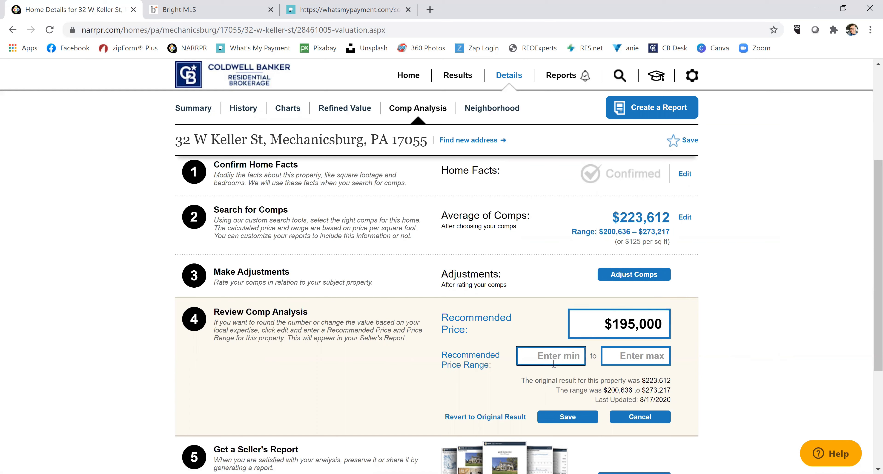
text(175,000)
key(Tab)
text(200000)
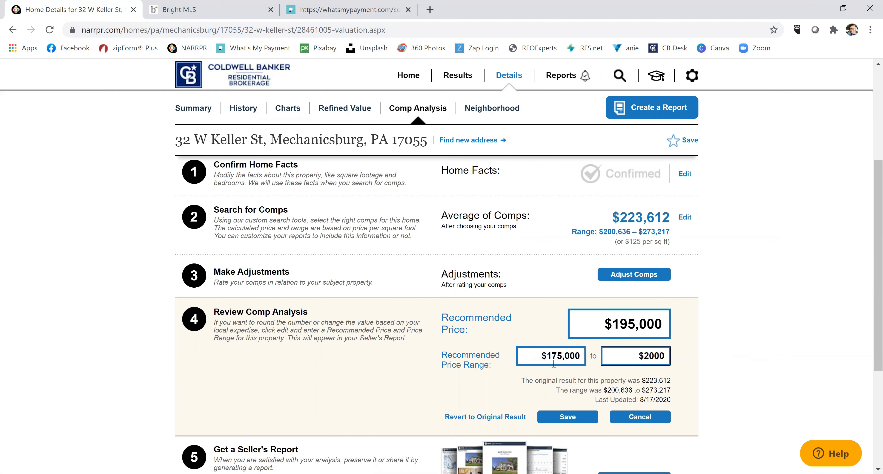
click(568, 416)
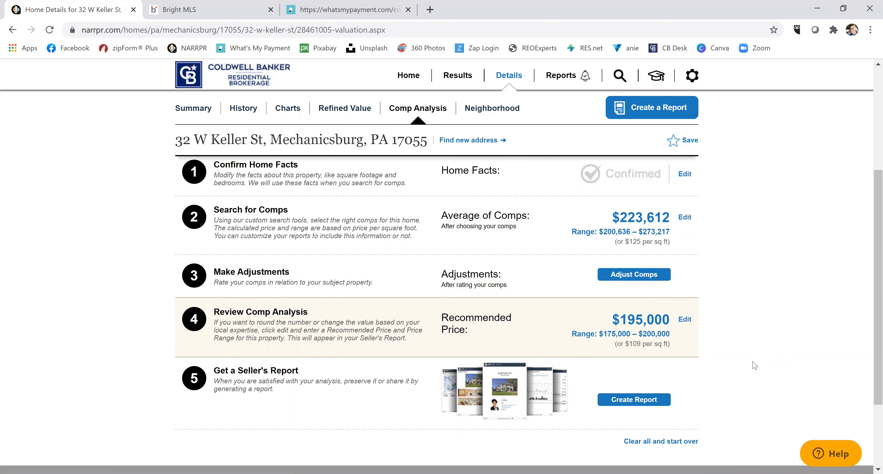
click(634, 399)
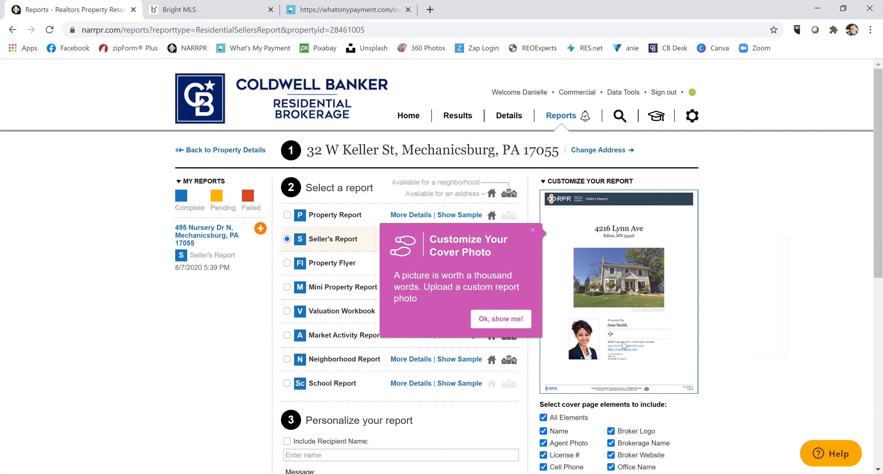
click(497, 318)
click(531, 230)
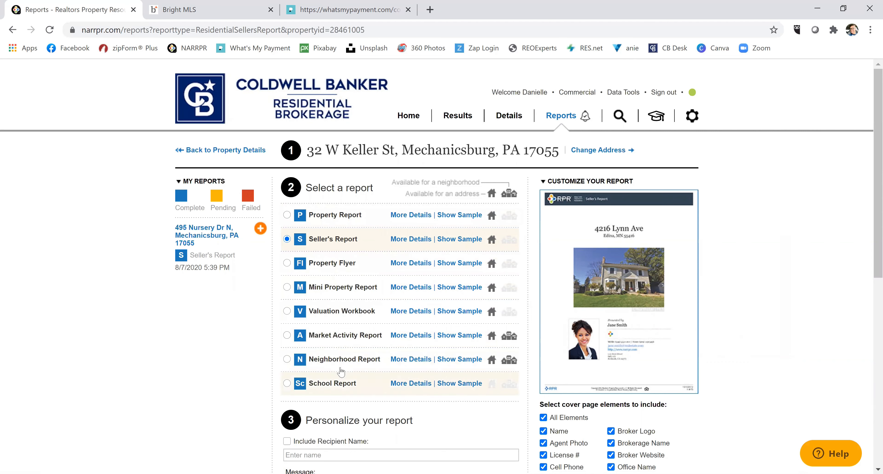
Expand the Seller's Report element list and scroll through its sections.
click(412, 239)
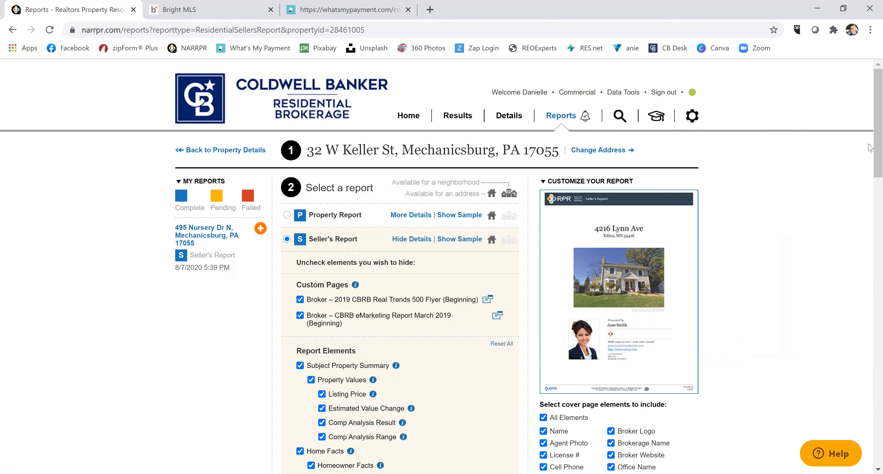
drag(878, 148, 878, 252)
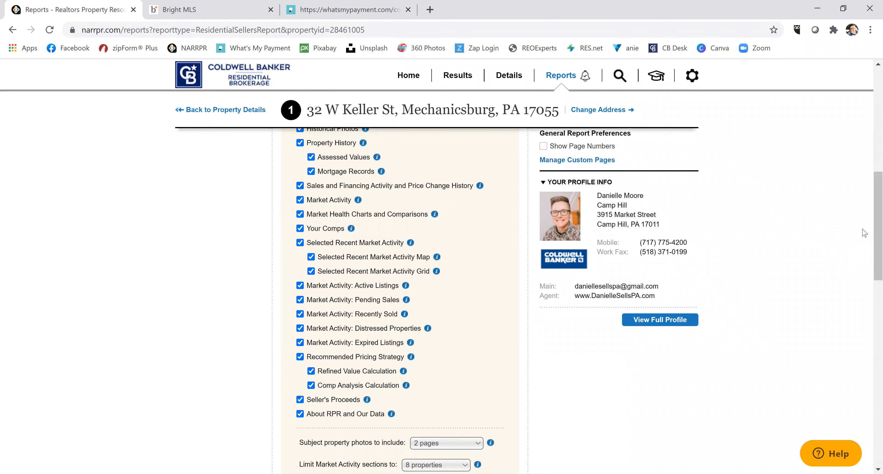
scroll(870, 273, down, 1)
scroll(869, 274, down, 2)
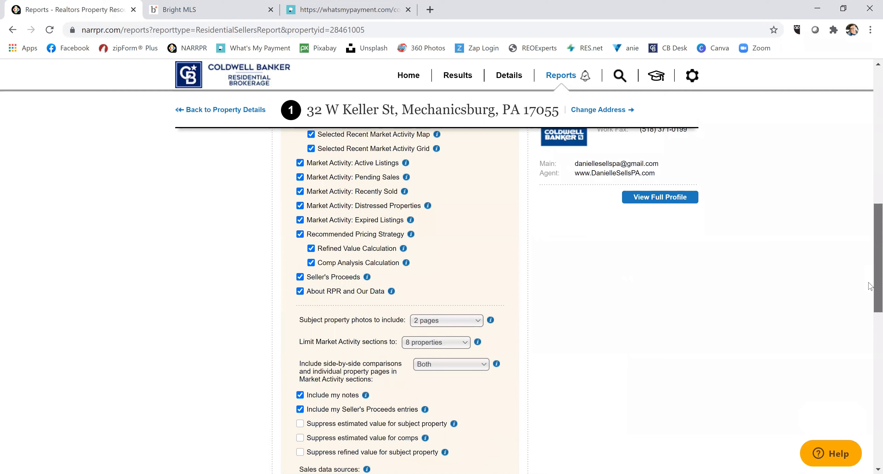
scroll(870, 292, down, 3)
scroll(870, 301, up, 10)
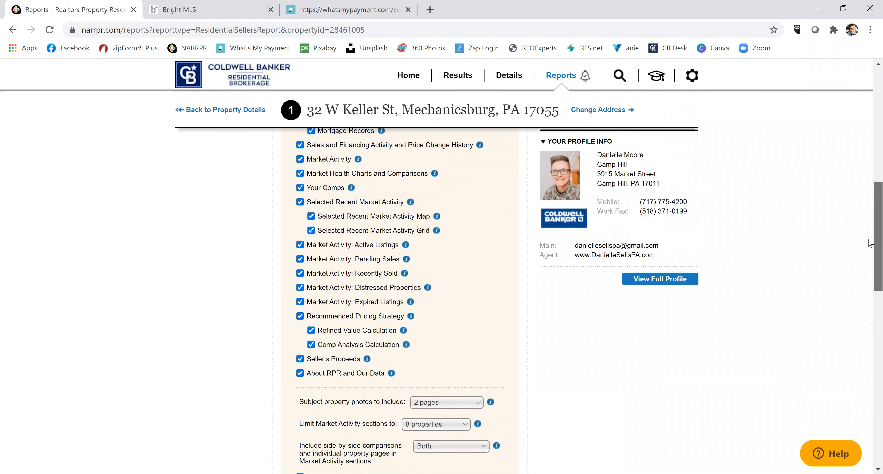
scroll(869, 185, up, 5)
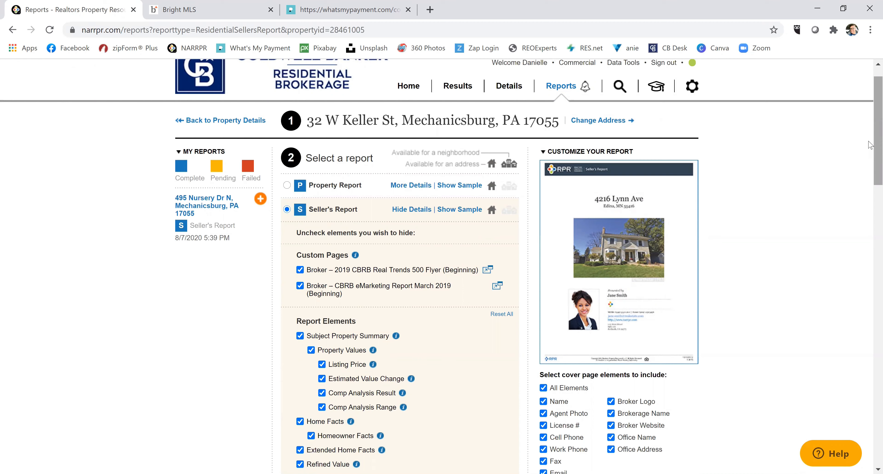
scroll(870, 147, down, 3)
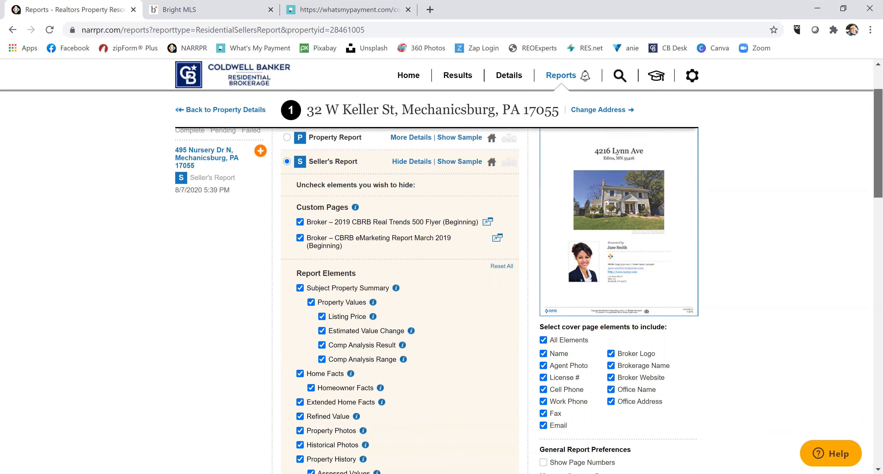
scroll(869, 146, down, 1)
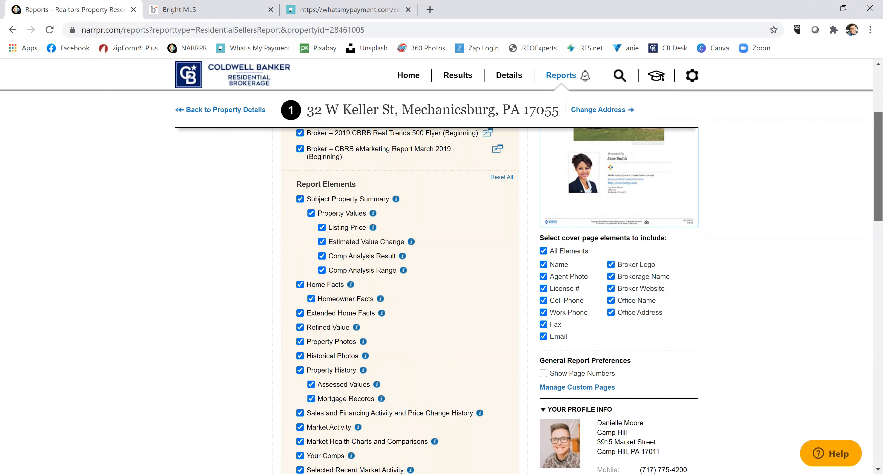
scroll(419, 292, down, 3)
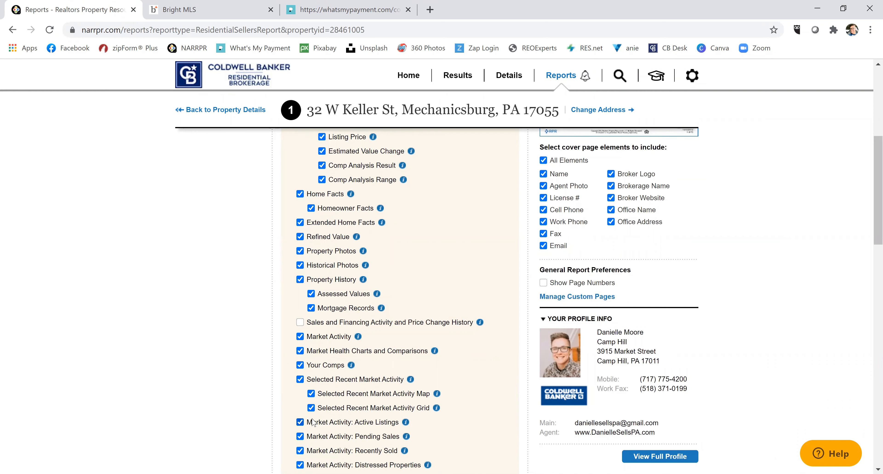
Exclude Active Listings, Pending Sales, Recently Sold and Distressed Properties from the report.
click(298, 423)
click(302, 438)
click(299, 454)
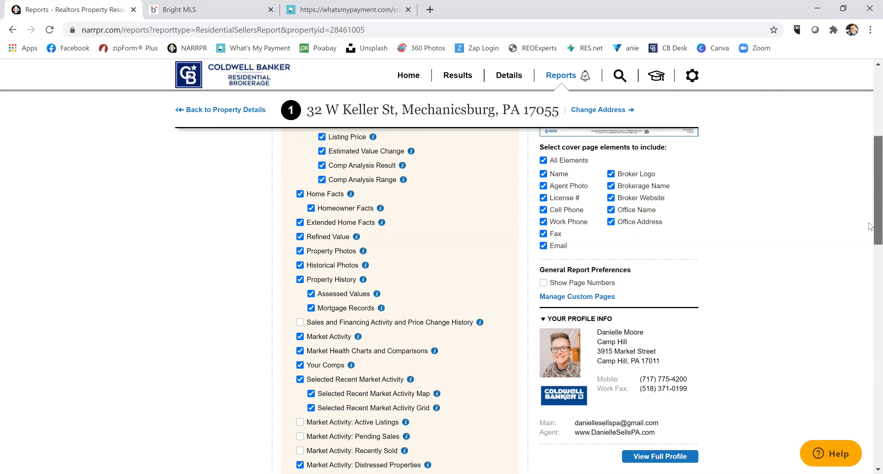
scroll(873, 223, down, 3)
click(299, 315)
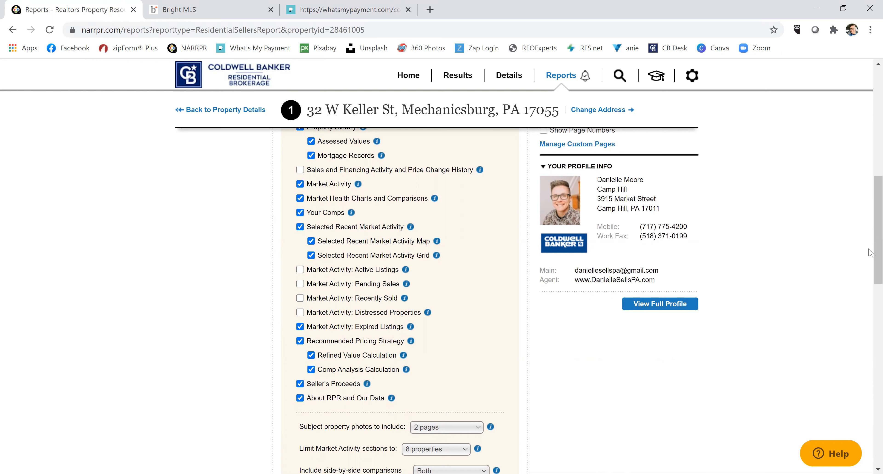
scroll(870, 278, down, 2)
scroll(870, 279, down, 4)
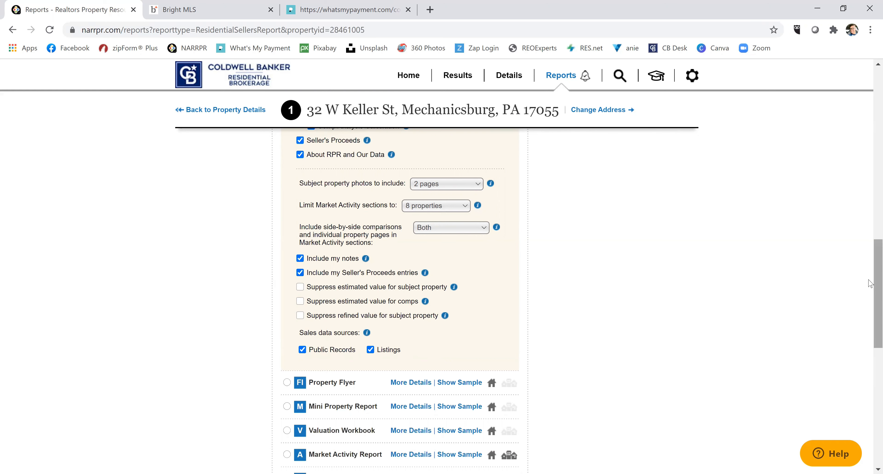
scroll(869, 288, down, 2)
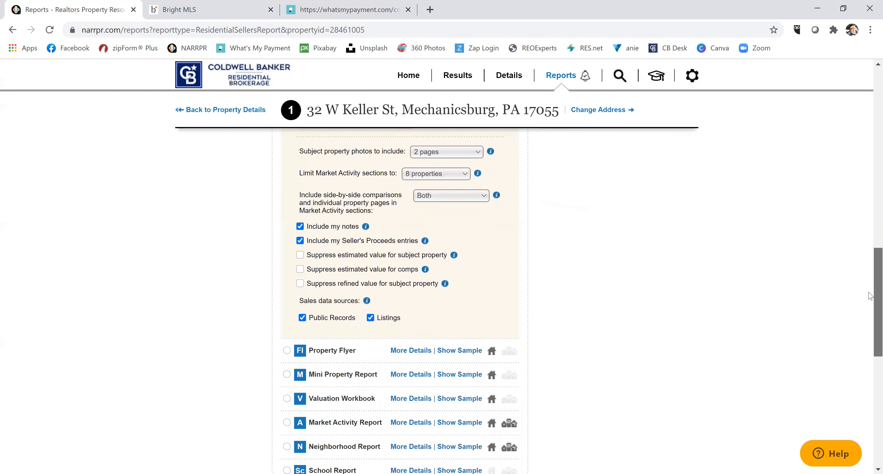
drag(869, 304, 870, 390)
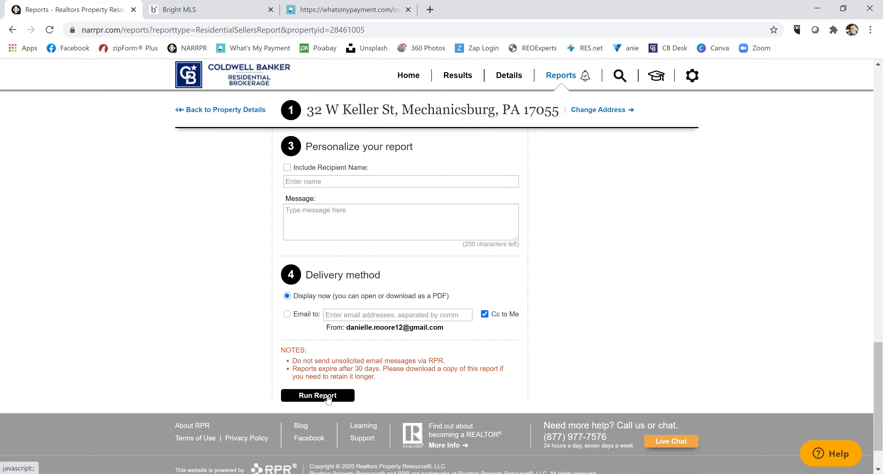
click(328, 395)
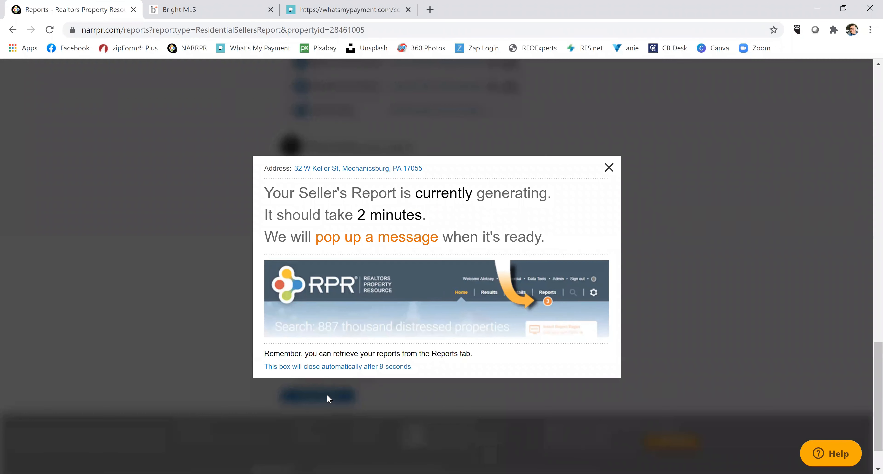
click(609, 168)
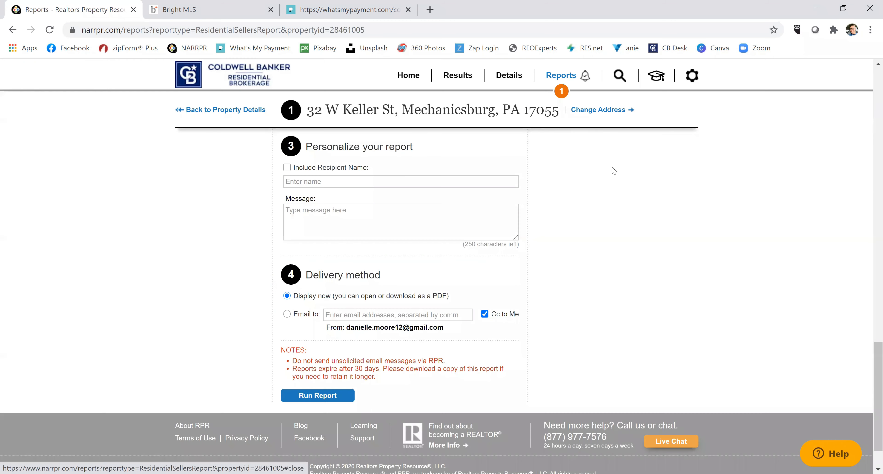
mouse_move(560, 92)
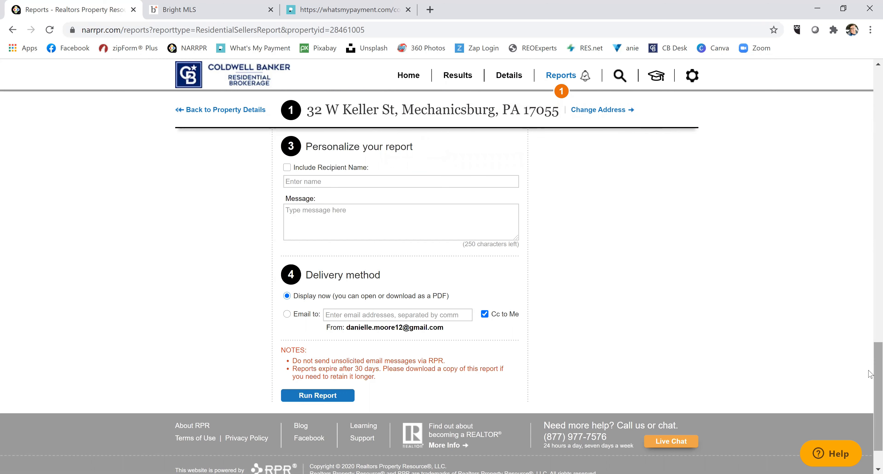
scroll(870, 345, up, 15)
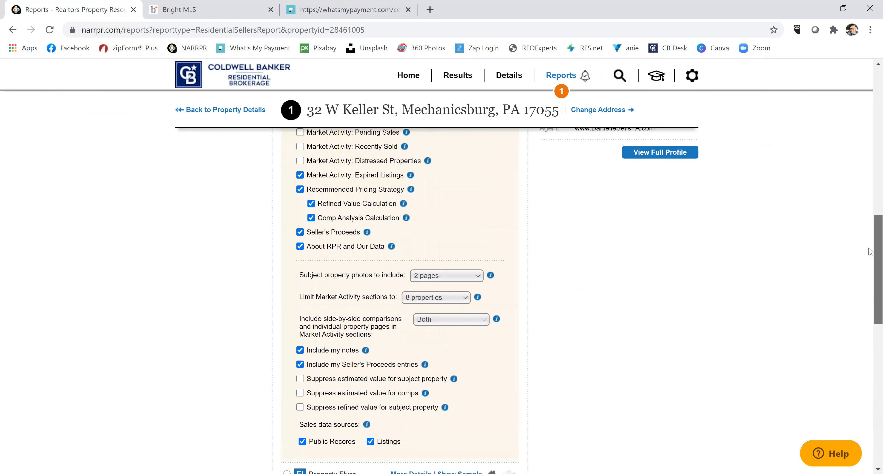
scroll(869, 161, up, 10)
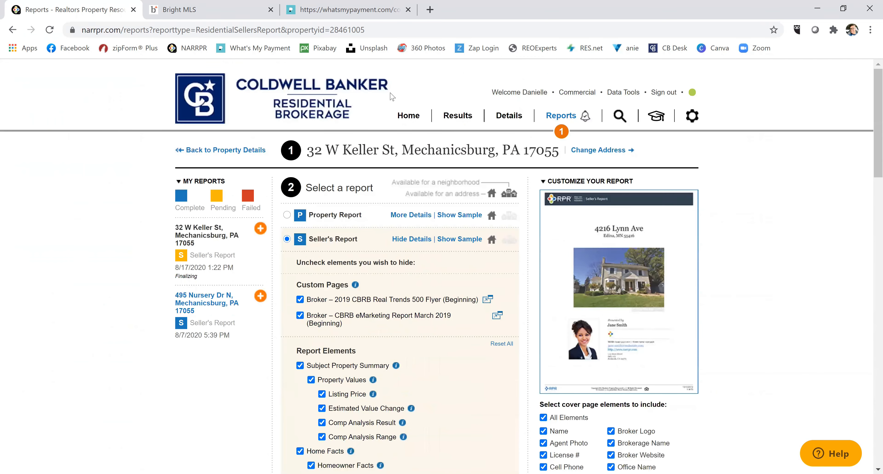
Go to the Home page and expand the Advanced search filters to look through them.
click(409, 116)
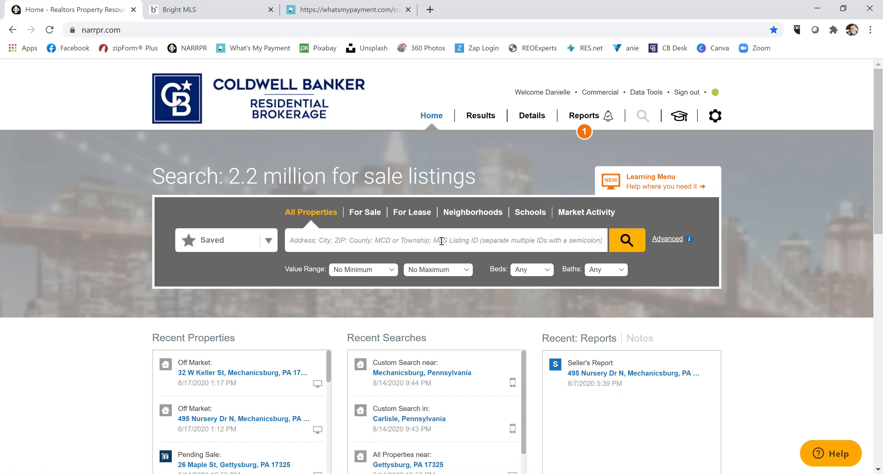
click(666, 240)
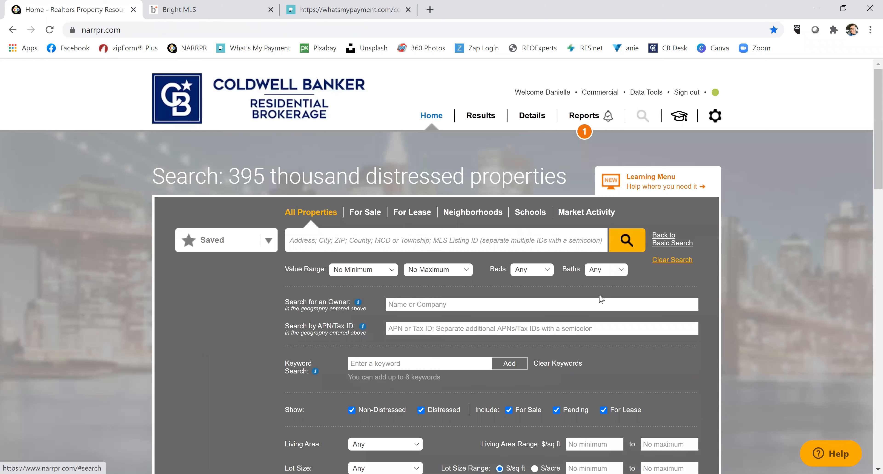
scroll(870, 159, down, 2)
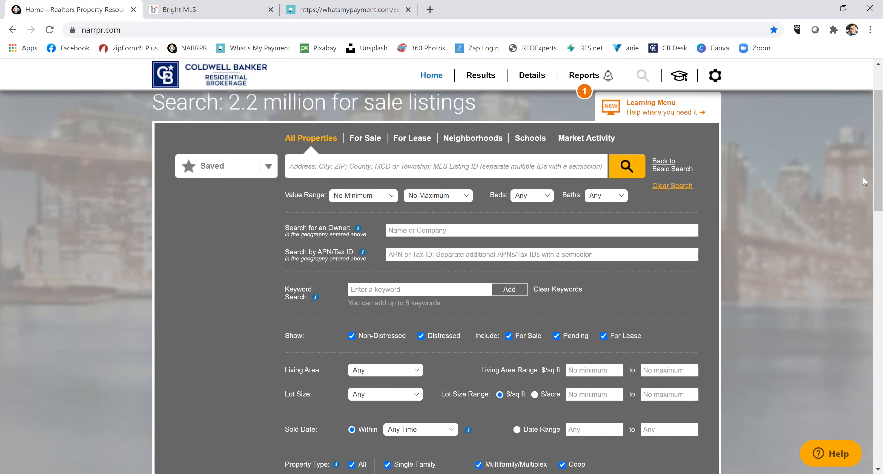
scroll(870, 177, down, 3)
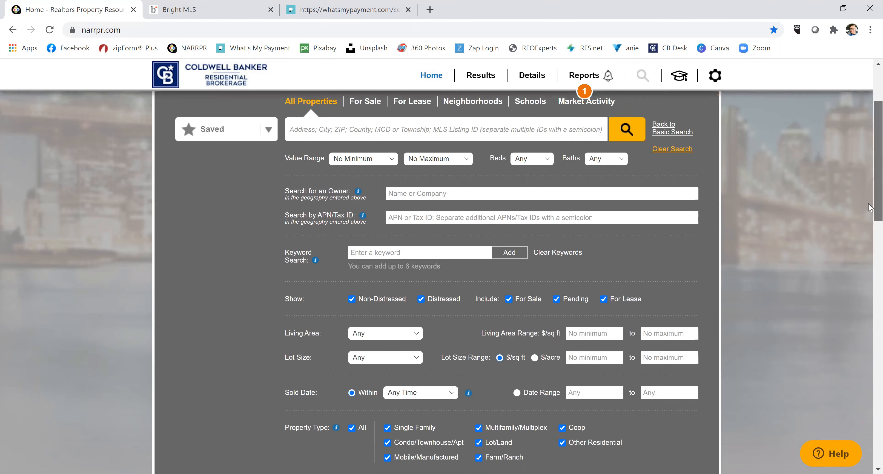
scroll(870, 214, down, 2)
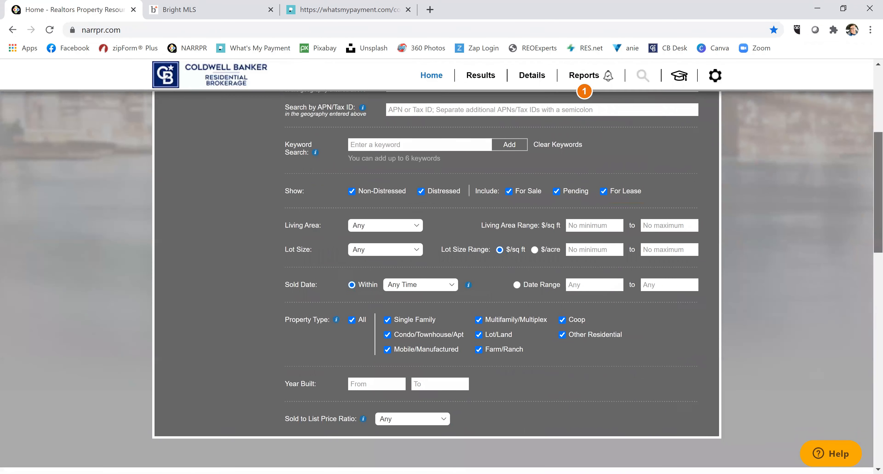
scroll(870, 214, up, 2)
scroll(441, 283, up, 3)
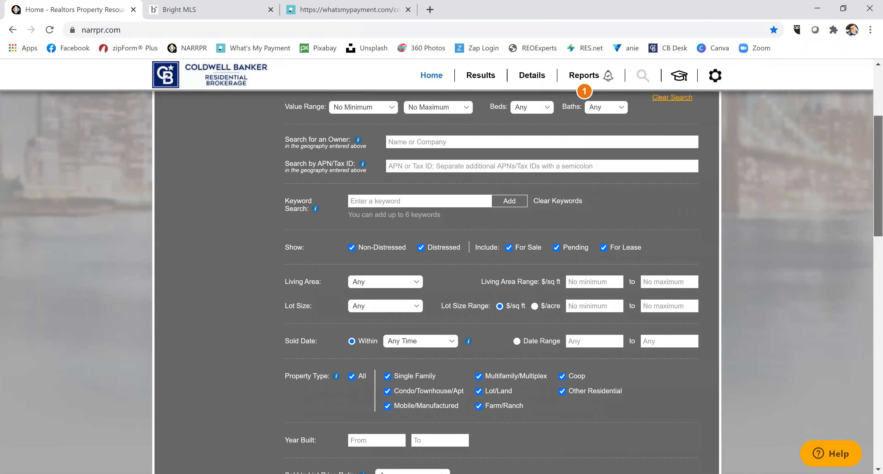
scroll(539, 237, up, 1)
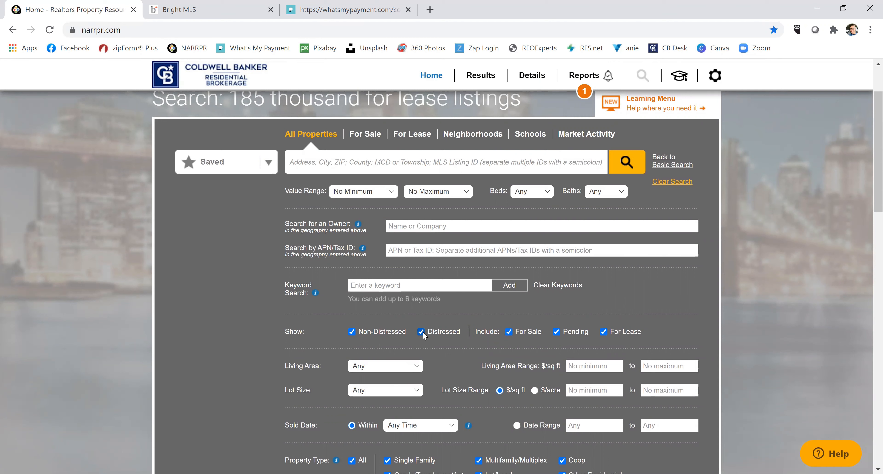
Exclude Non-Distressed, For Sale and Pending listings, then search Mechanicsburg for distressed properties.
click(352, 332)
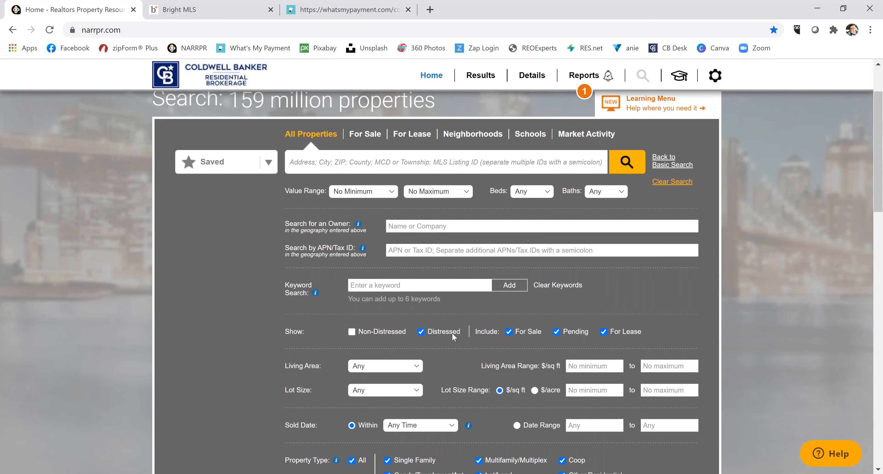
click(508, 333)
click(556, 332)
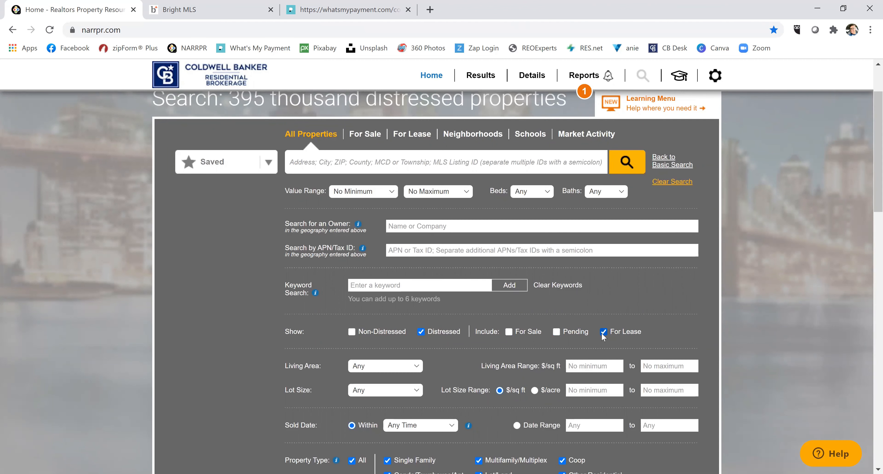
click(427, 161)
text(mechanicsburg, pa)
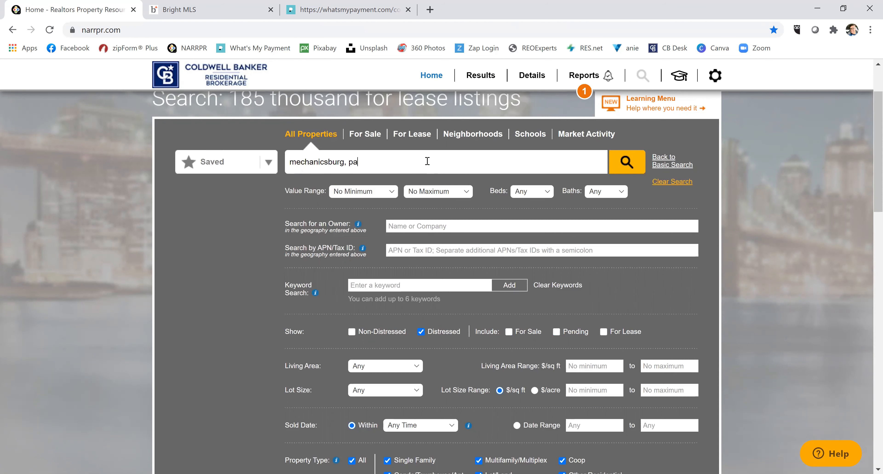
key(Return)
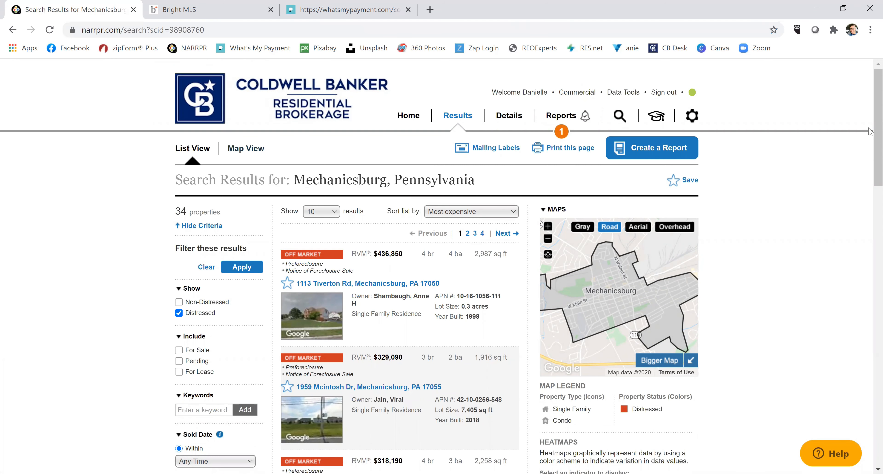
Show the Mechanicsburg search results on the map.
drag(877, 137, 877, 251)
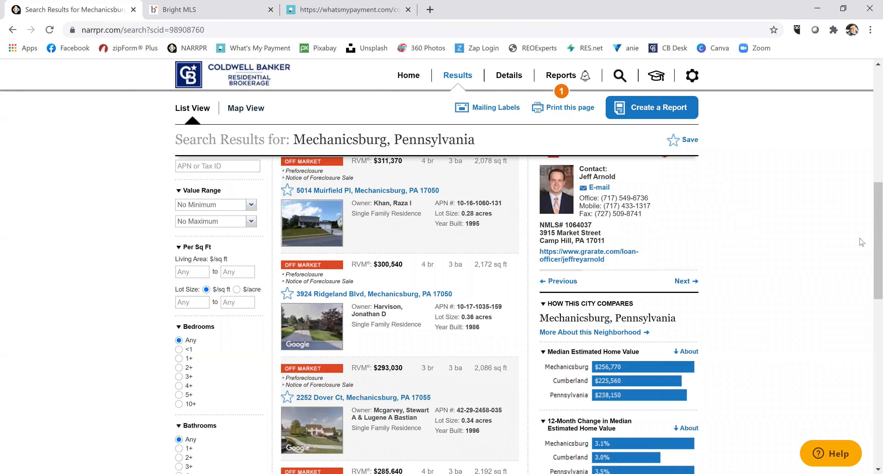
scroll(870, 255, up, 10)
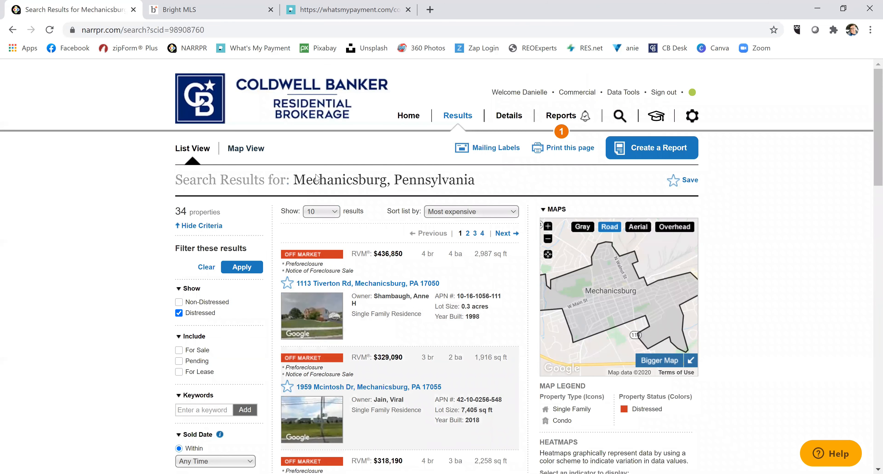
click(252, 148)
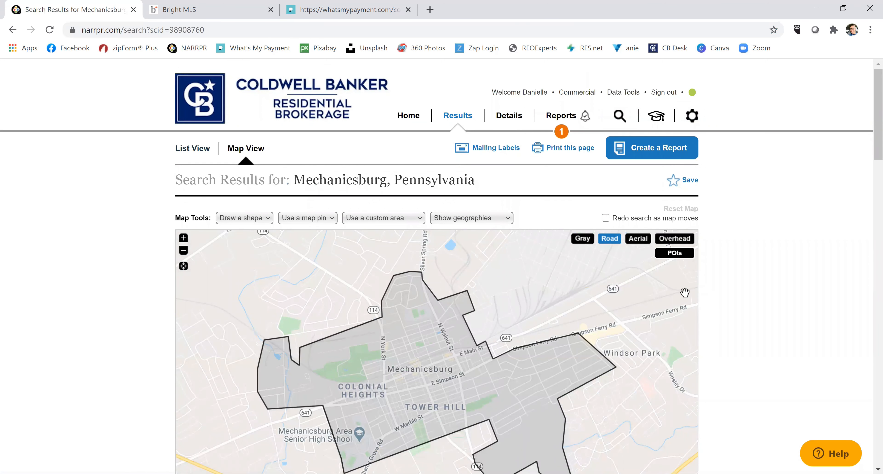
Include Non-Distressed properties and apply, widening results to 32,338 properties.
scroll(871, 118, down, 4)
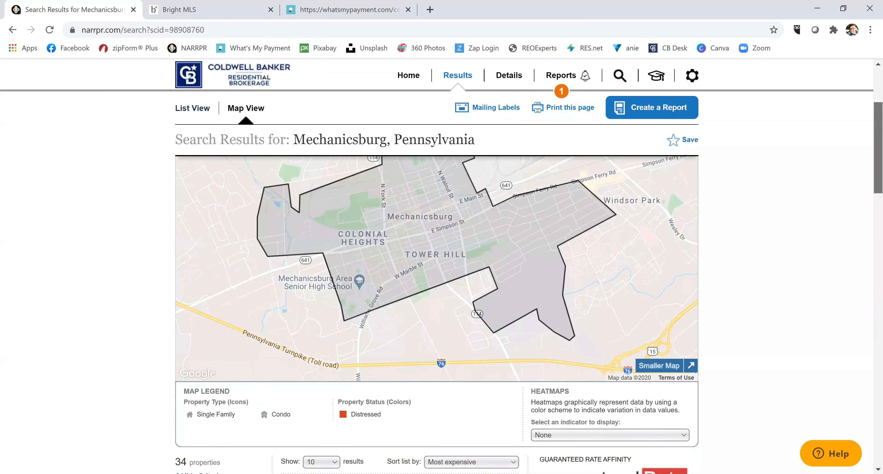
drag(877, 147, 877, 205)
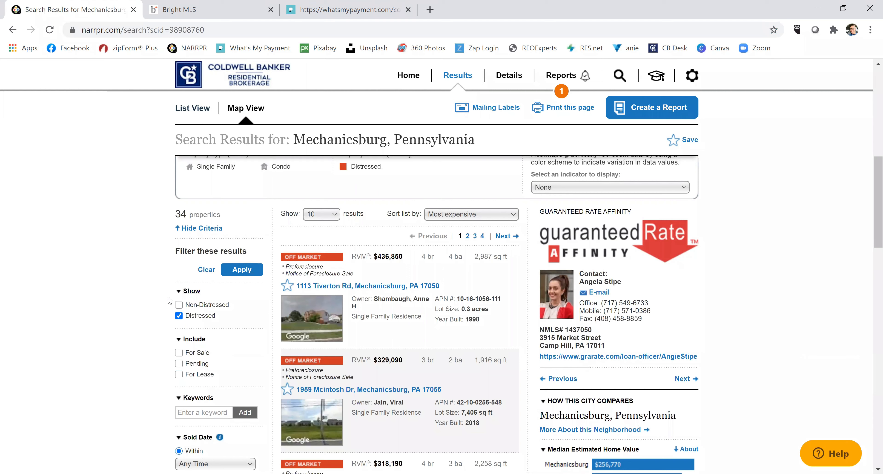
click(178, 305)
click(243, 268)
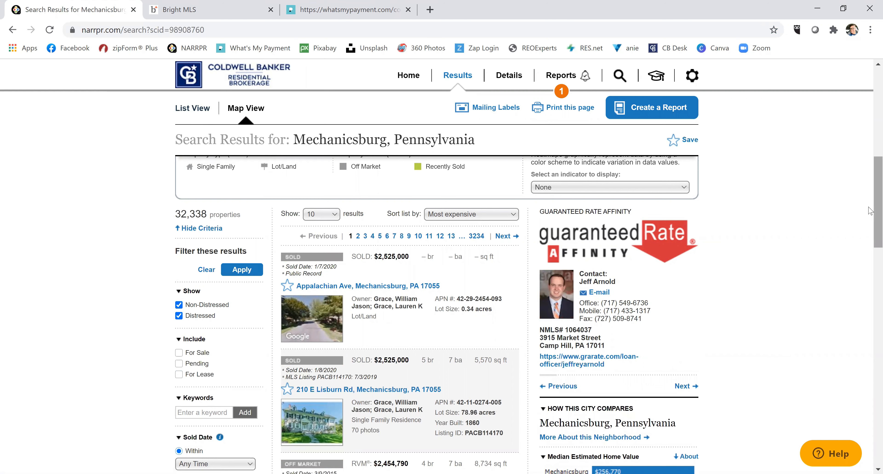
drag(870, 211, 870, 102)
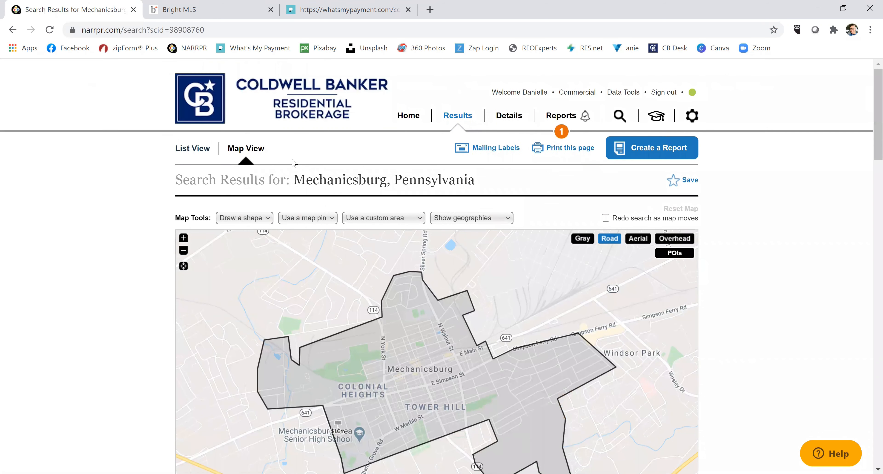
click(509, 117)
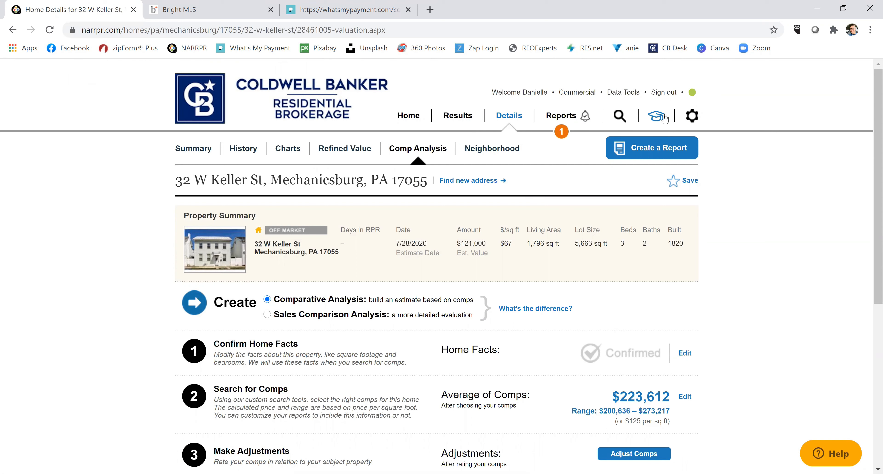
click(659, 120)
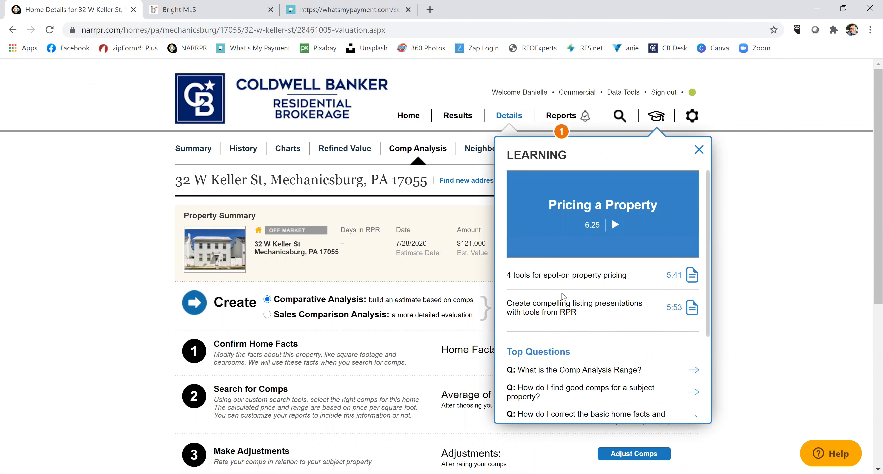
click(699, 150)
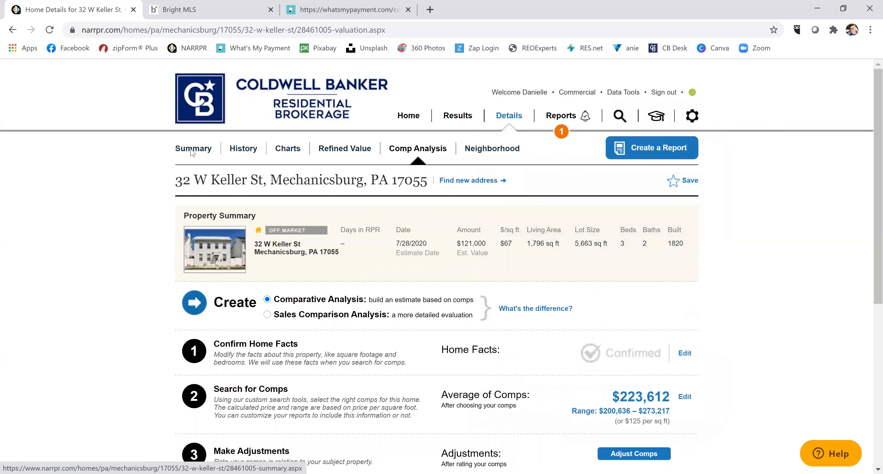
click(413, 115)
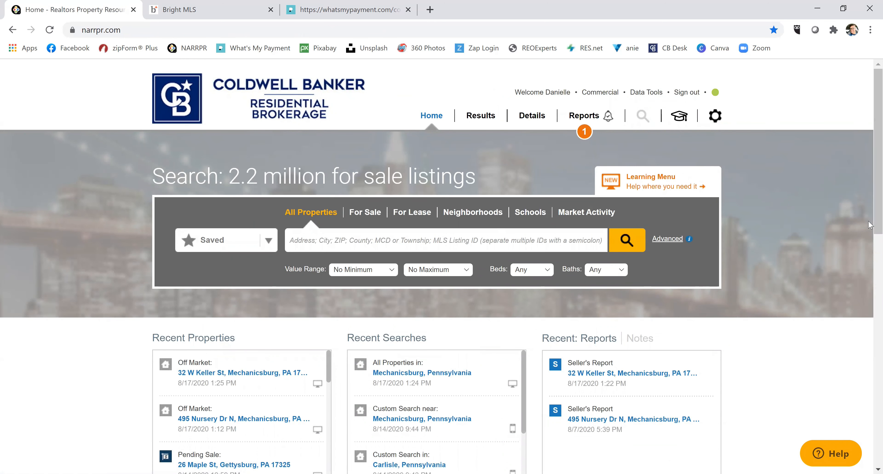
scroll(869, 215, down, 3)
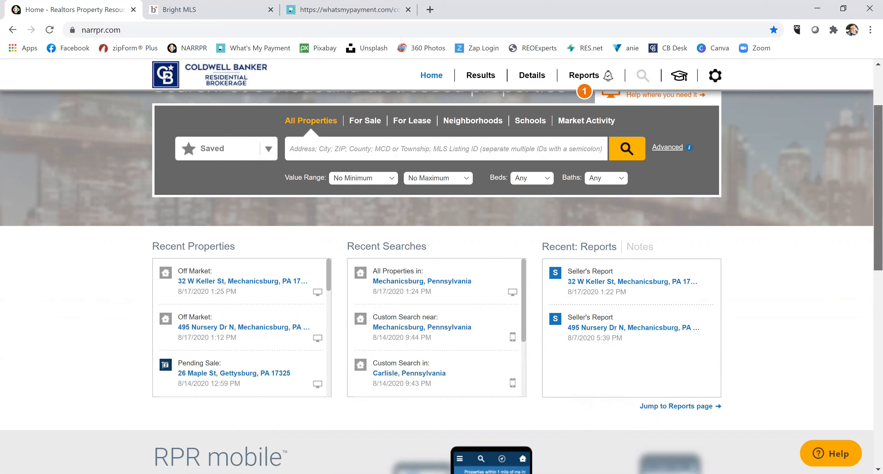
scroll(441, 281, down, 2)
mouse_move(878, 220)
mouse_down()
mouse_move(878, 206)
mouse_move(878, 220)
mouse_up()
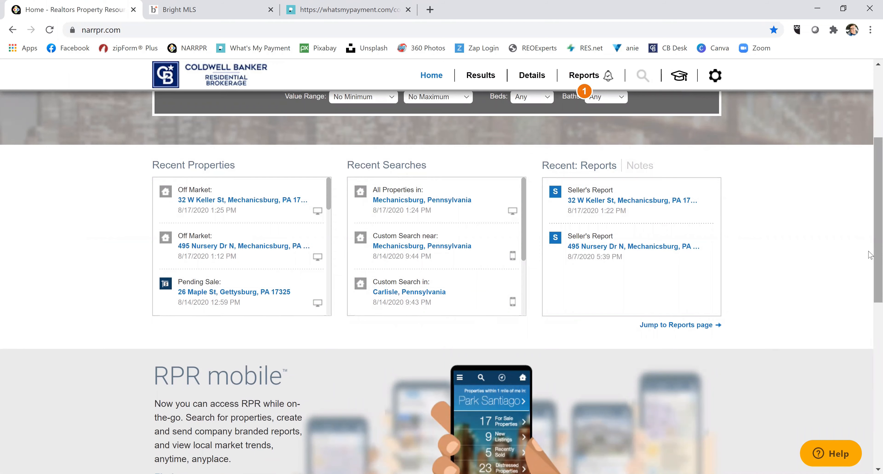
scroll(332, 241, down, 6)
scroll(332, 241, up, 3)
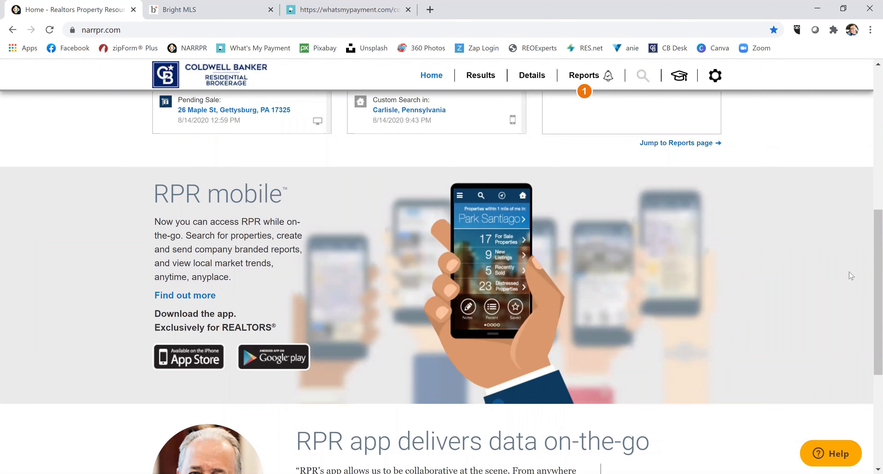
scroll(871, 335, down, 3)
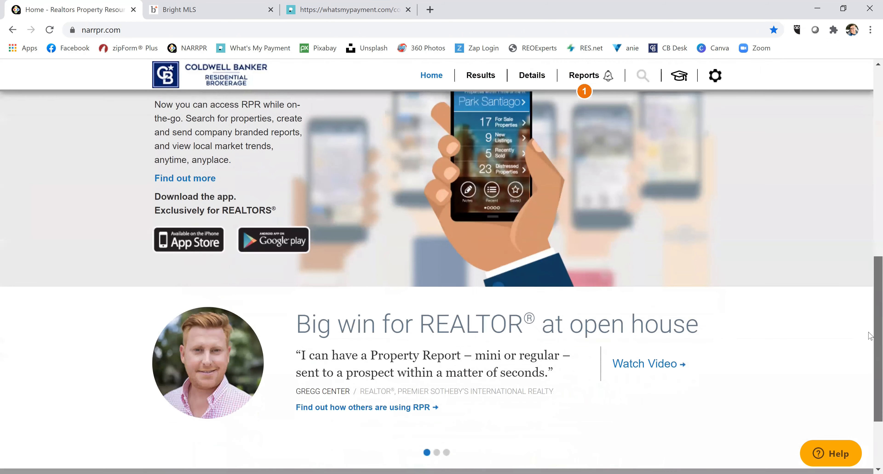
drag(871, 335, 865, 58)
click(582, 131)
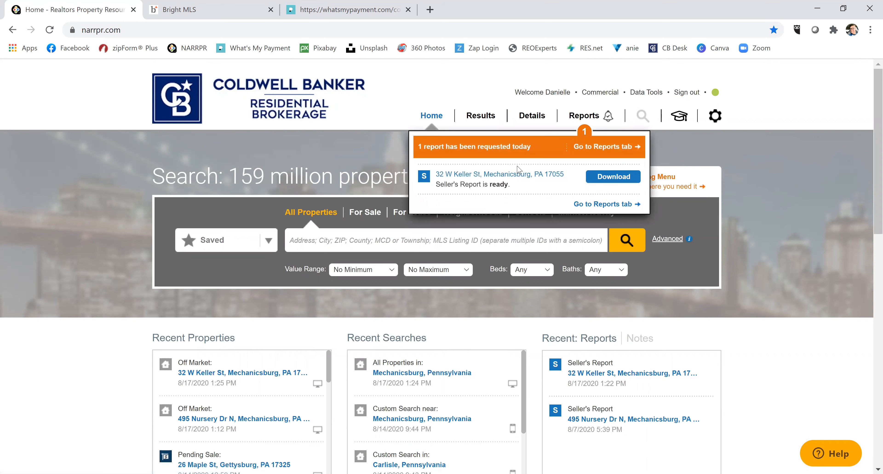
click(607, 182)
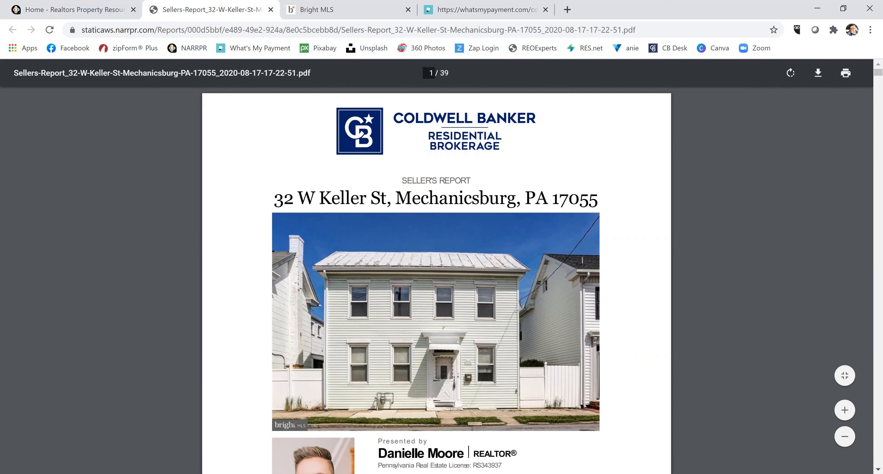
Scroll the Seller's Report PDF from the cover to page 4's $195,000 comp analysis value.
scroll(868, 398, down, 5)
scroll(436, 240, down, 2)
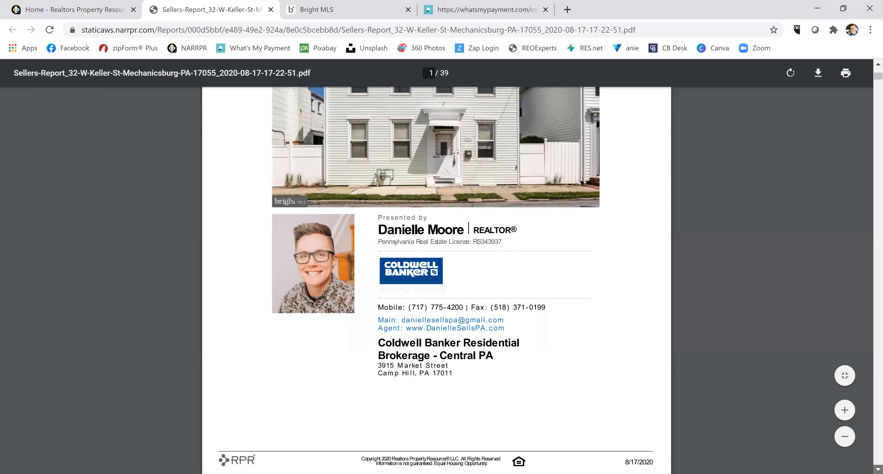
scroll(437, 275, down, 5)
scroll(437, 274, down, 6)
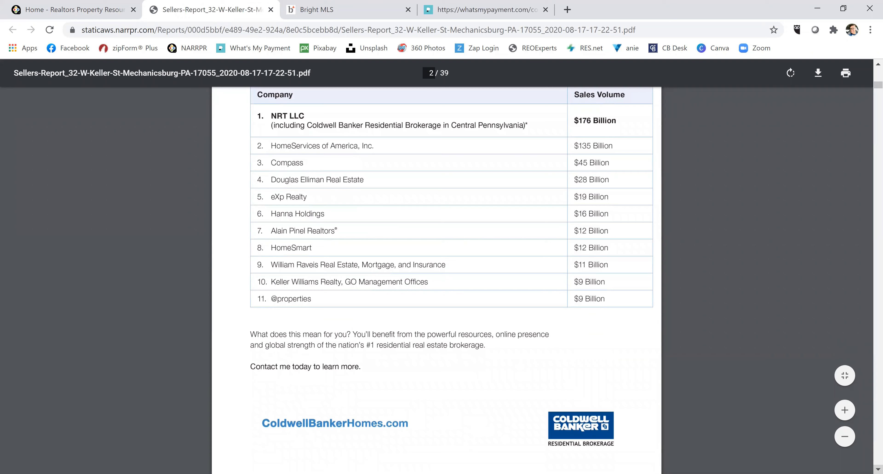
scroll(437, 274, down, 6)
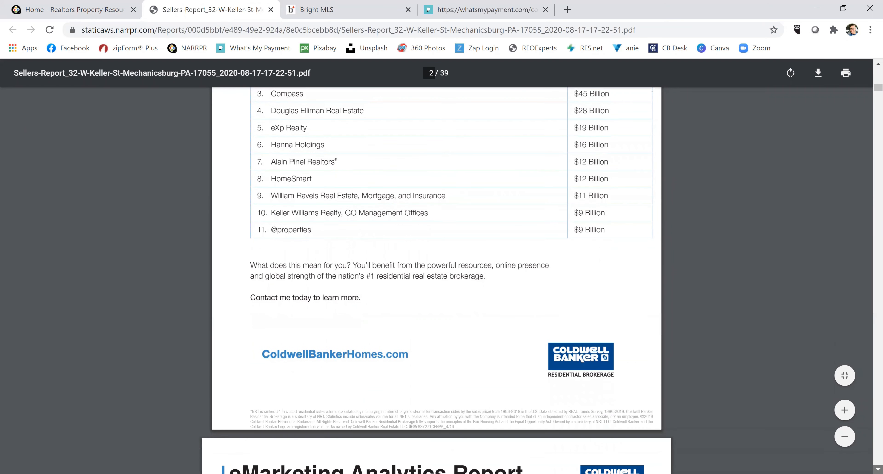
scroll(436, 274, down, 3)
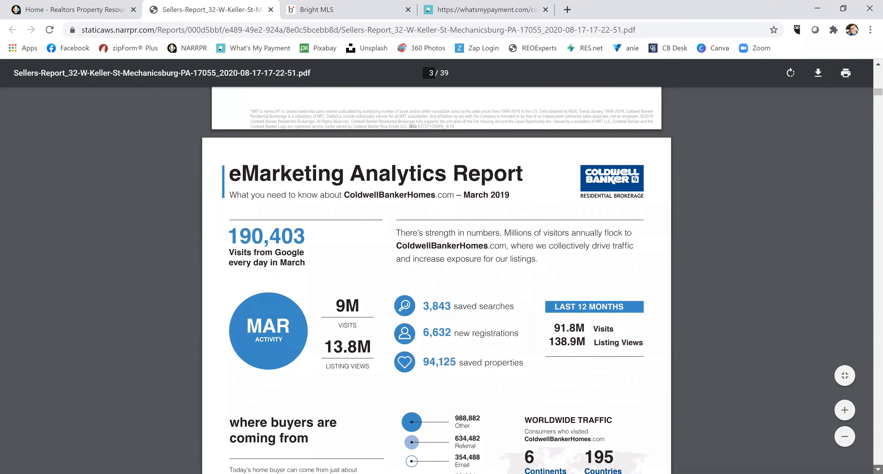
scroll(437, 274, down, 6)
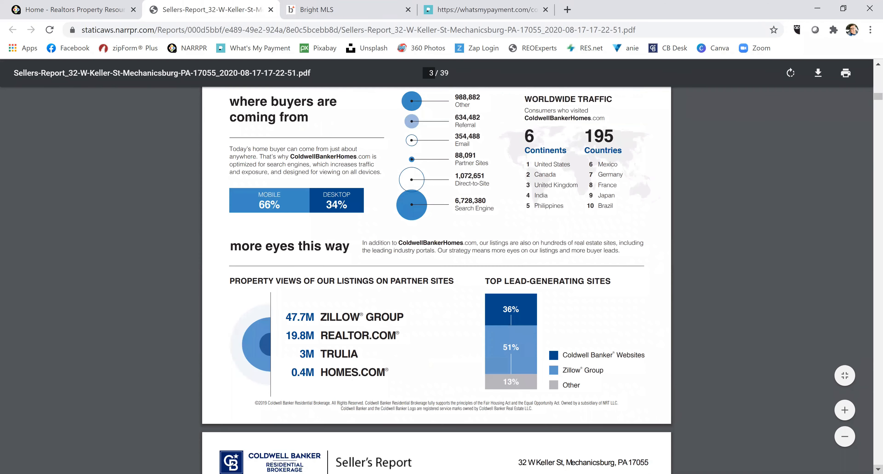
scroll(437, 274, down, 7)
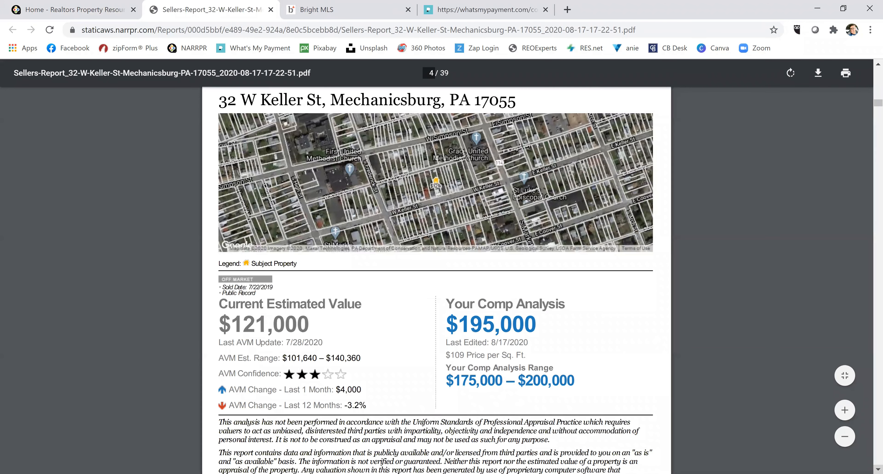
scroll(437, 274, down, 3)
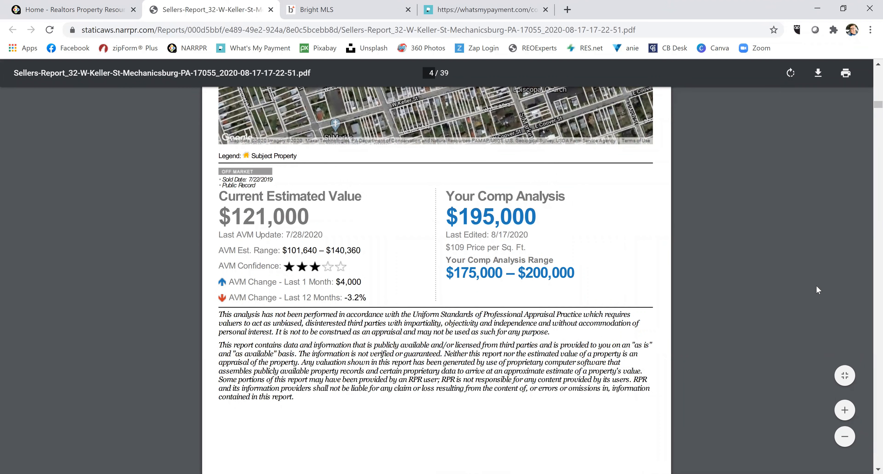
scroll(869, 68, up, 2)
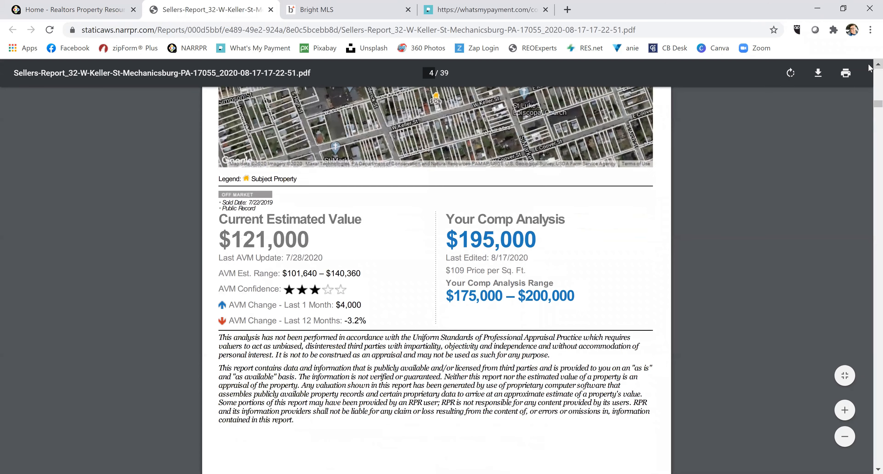
scroll(869, 68, up, 2)
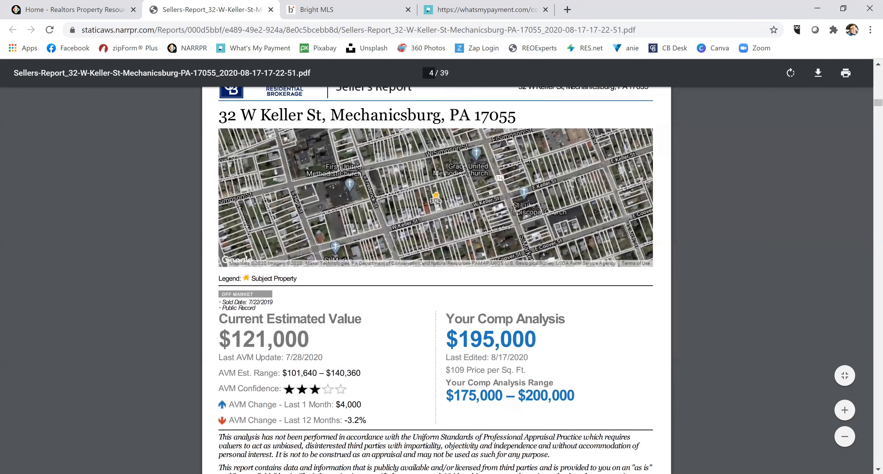
Step down from page 10's interior photos to page 11's Sales History and Assessed Values.
click(878, 468)
click(878, 468)
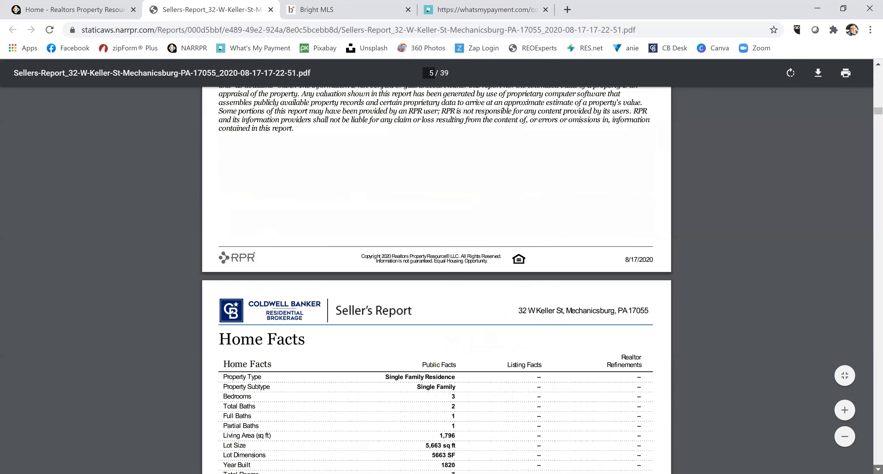
click(878, 469)
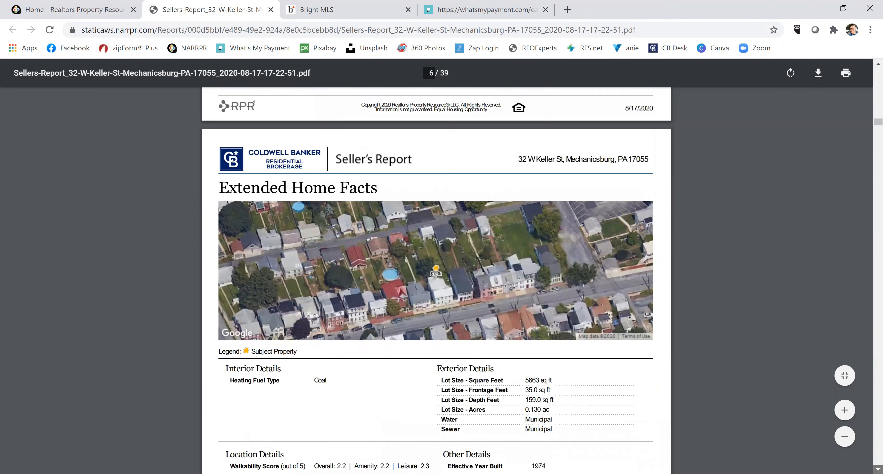
click(878, 468)
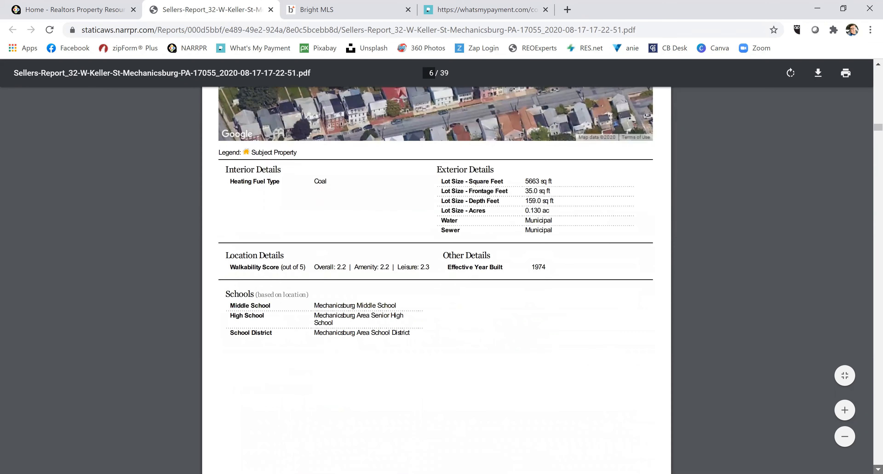
click(878, 468)
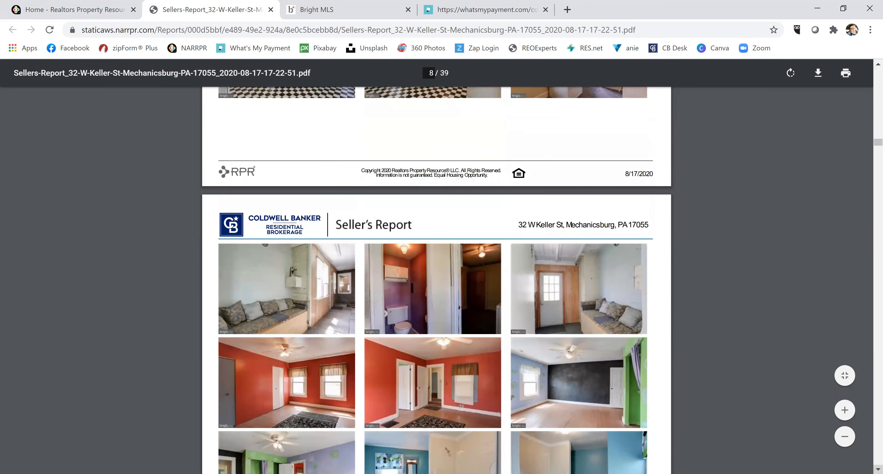
click(878, 468)
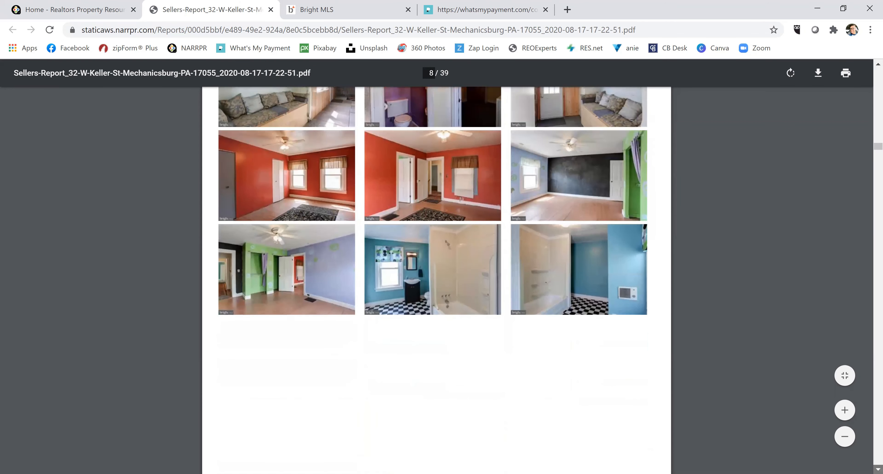
click(878, 468)
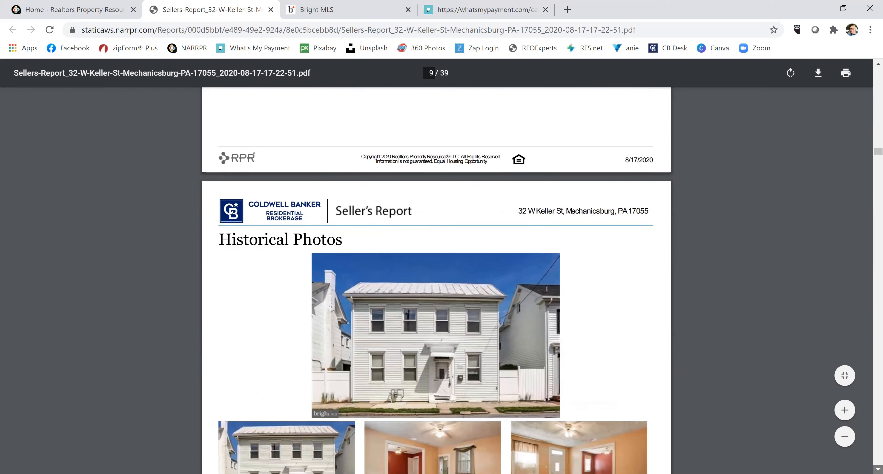
click(878, 468)
click(878, 468)
click(878, 468)
click(878, 468)
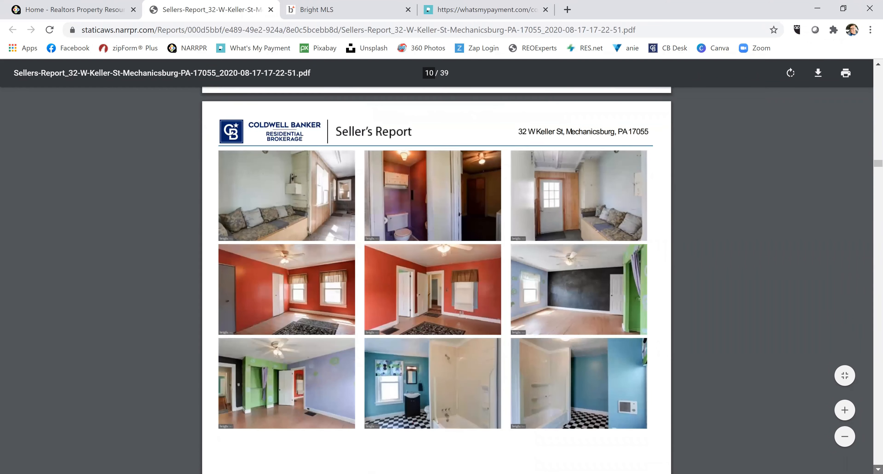
click(878, 468)
click(877, 468)
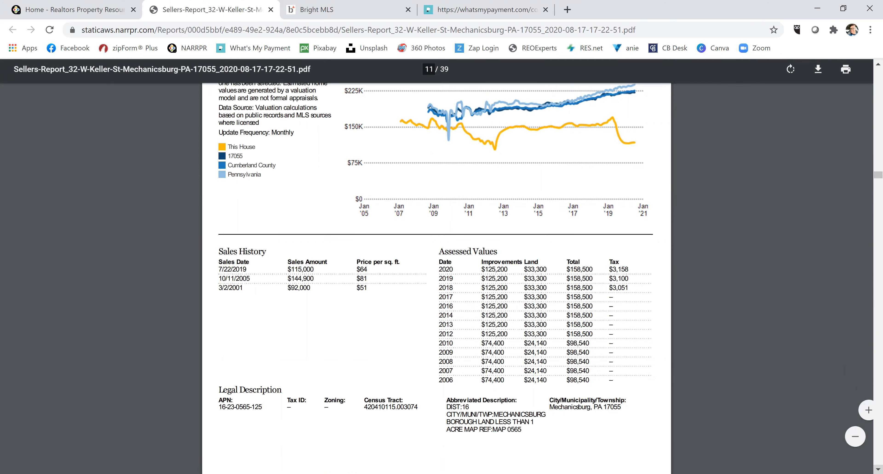
Scroll through the mortgage, deed and market chart pages 12–18 to the page 19 Comps Map.
scroll(436, 274, down, 8)
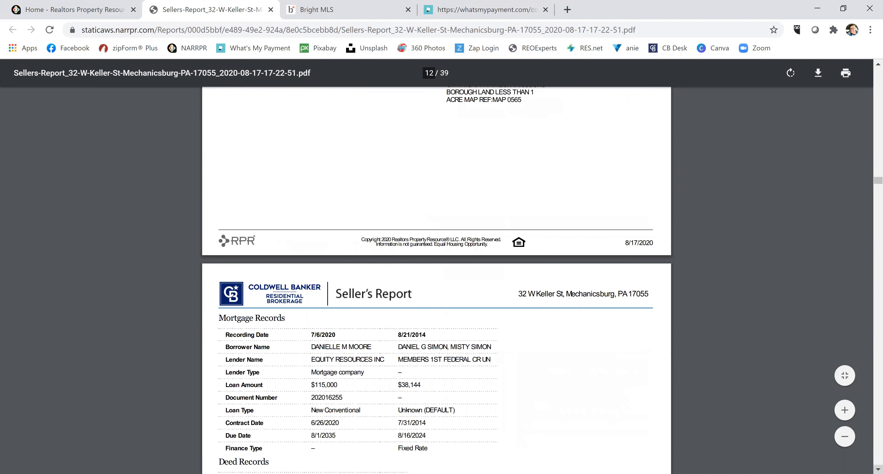
scroll(436, 274, down, 4)
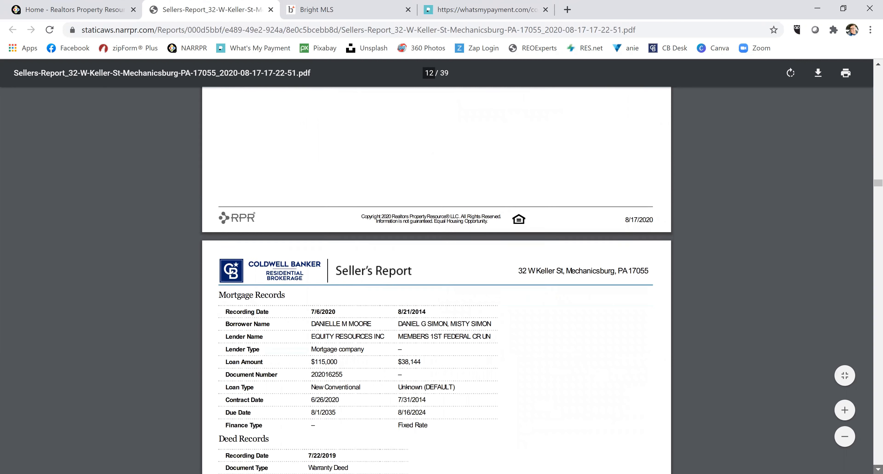
scroll(436, 274, down, 5)
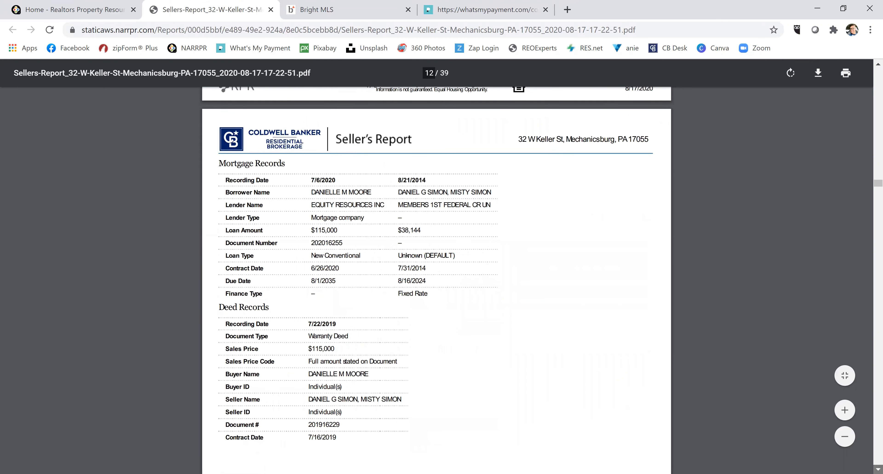
scroll(437, 274, down, 11)
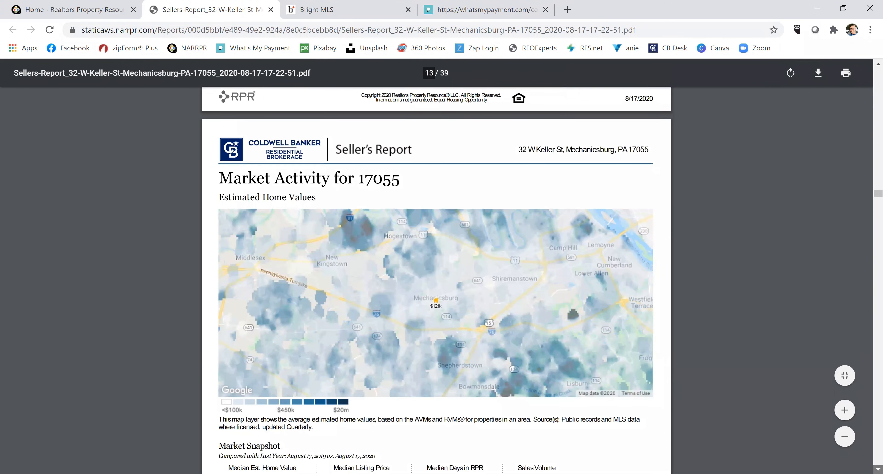
scroll(437, 274, down, 6)
scroll(437, 274, down, 11)
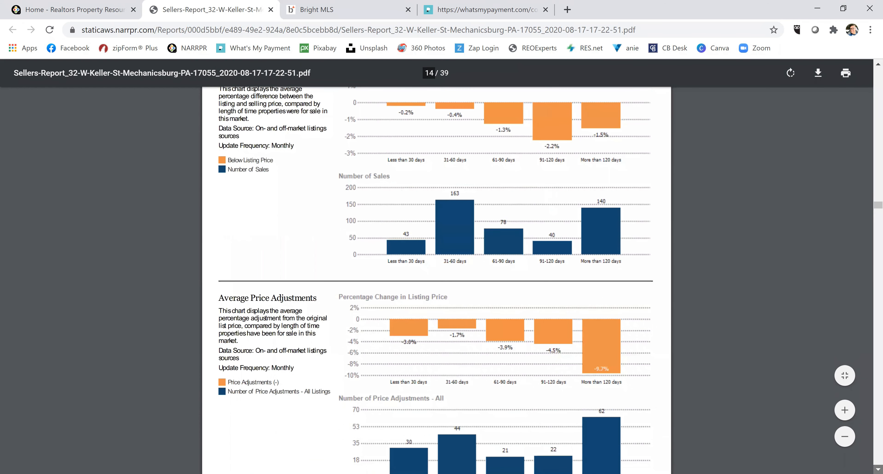
scroll(437, 274, down, 1)
scroll(437, 275, down, 6)
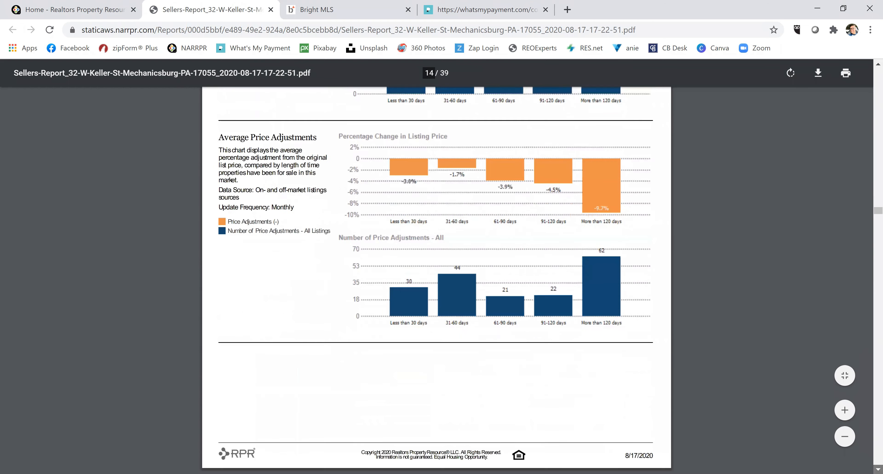
scroll(436, 275, down, 8)
scroll(436, 274, down, 5)
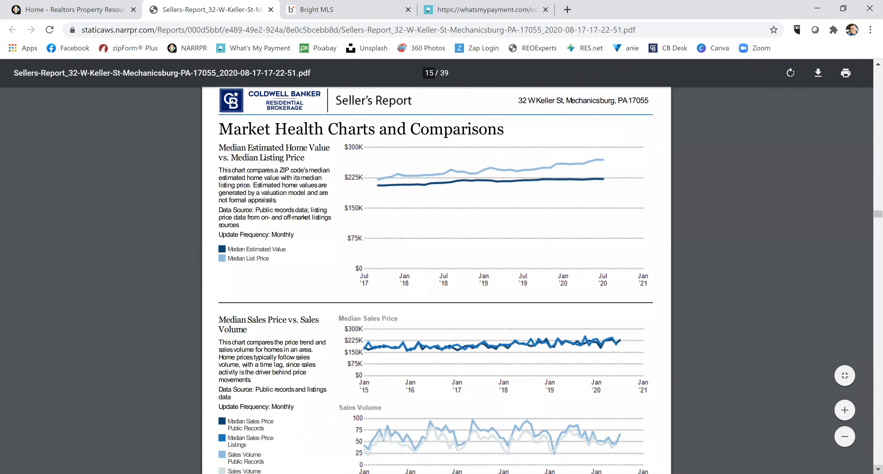
scroll(436, 274, down, 5)
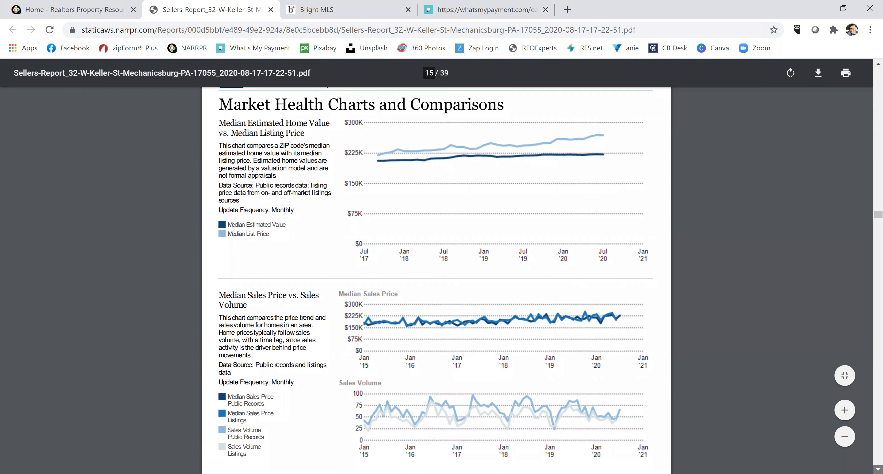
scroll(436, 274, down, 15)
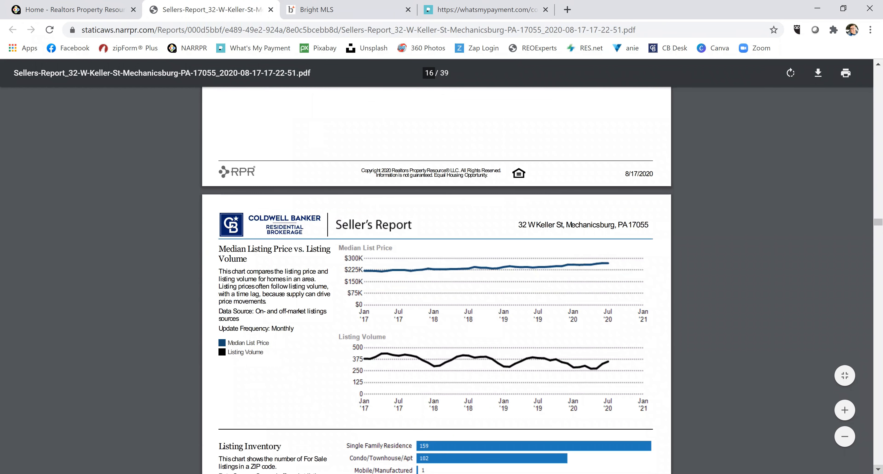
scroll(437, 274, down, 12)
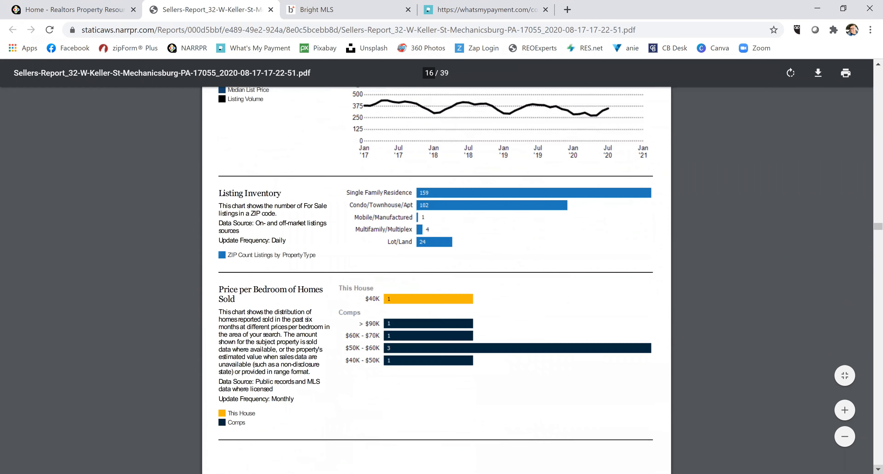
scroll(437, 274, down, 20)
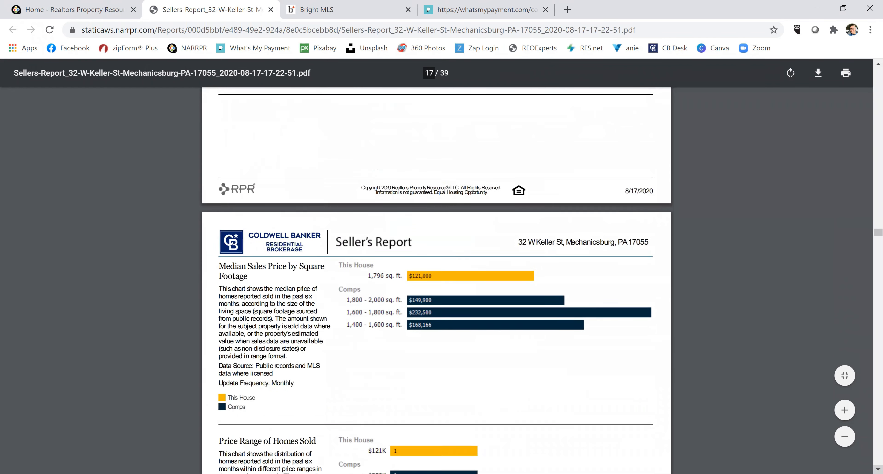
scroll(437, 274, down, 20)
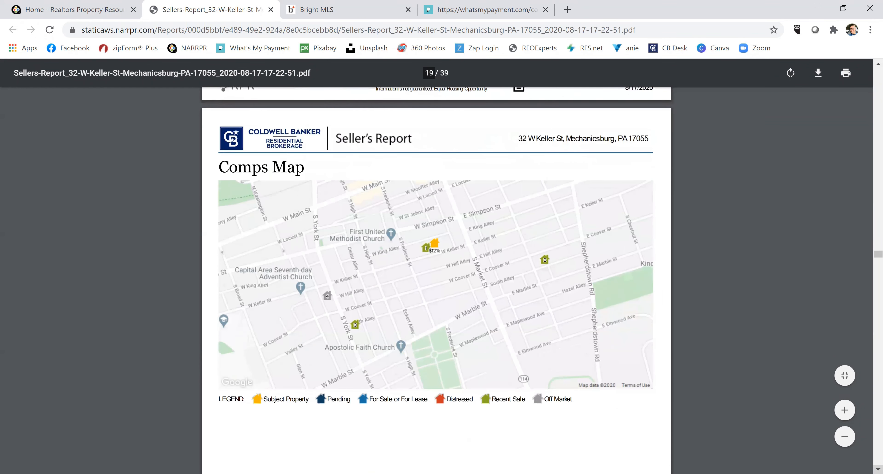
scroll(436, 274, down, 1)
scroll(436, 233, down, 1)
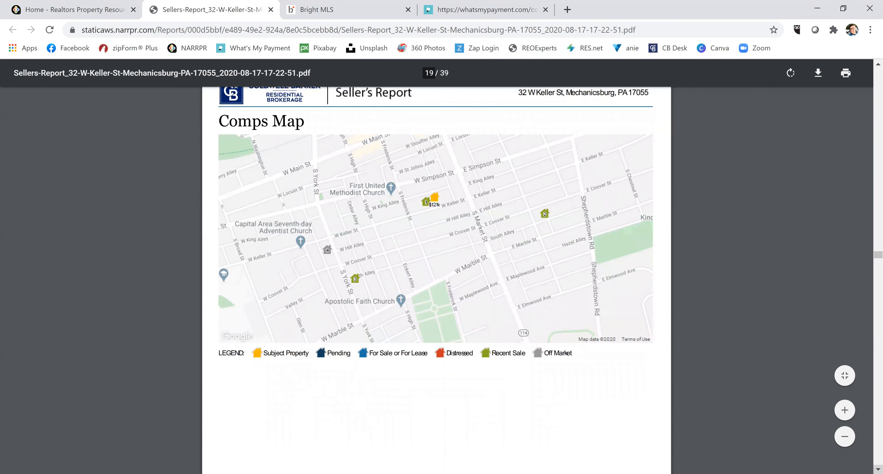
scroll(436, 274, down, 10)
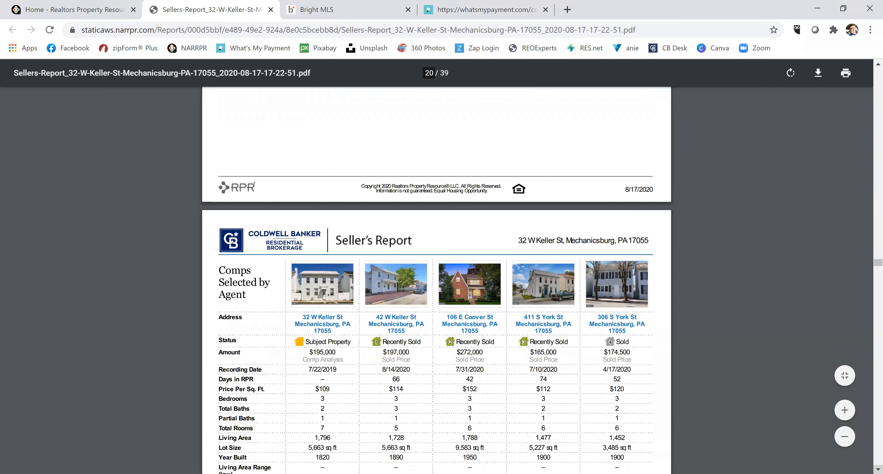
scroll(437, 274, down, 2)
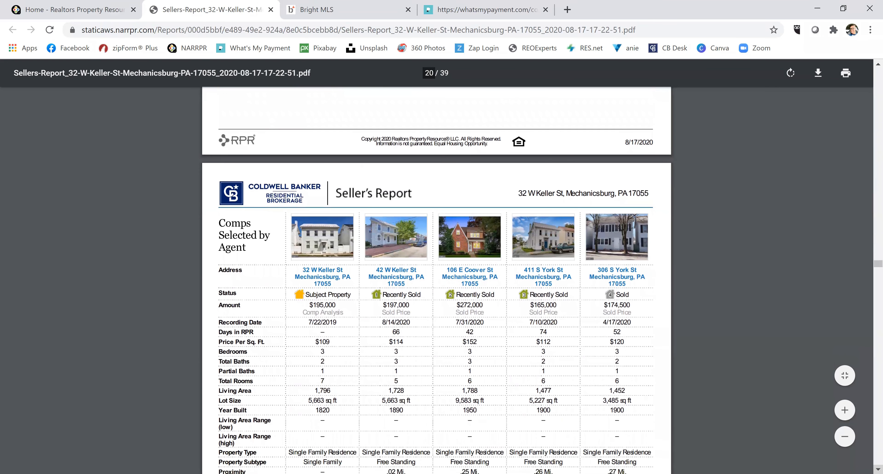
scroll(436, 274, down, 2)
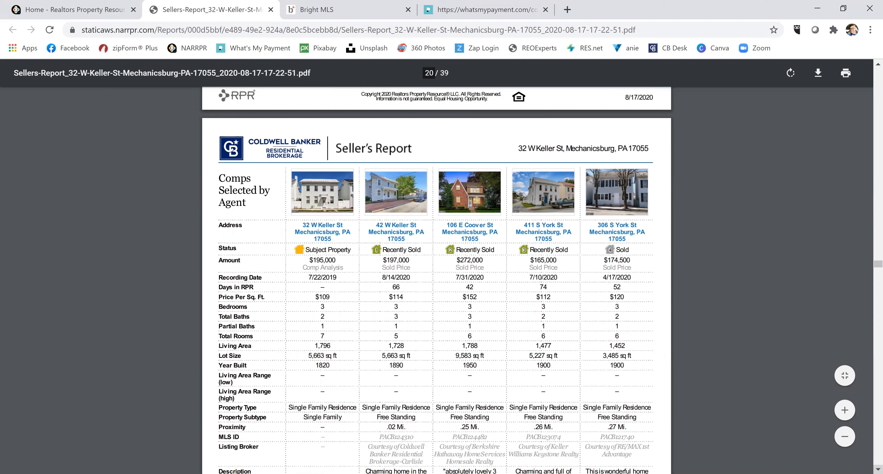
scroll(436, 274, down, 15)
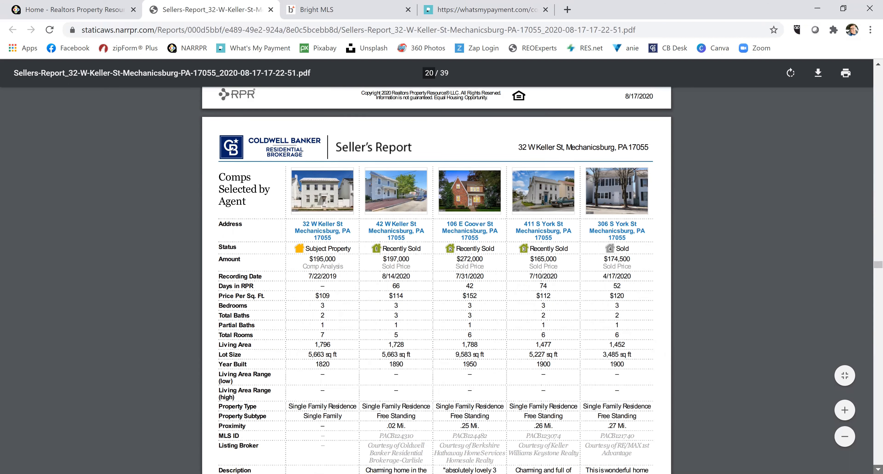
scroll(436, 279, down, 4)
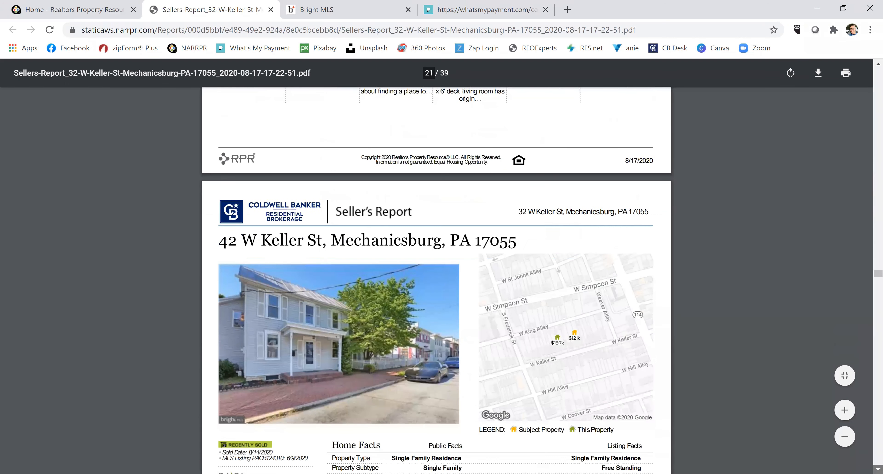
scroll(436, 280, down, 1)
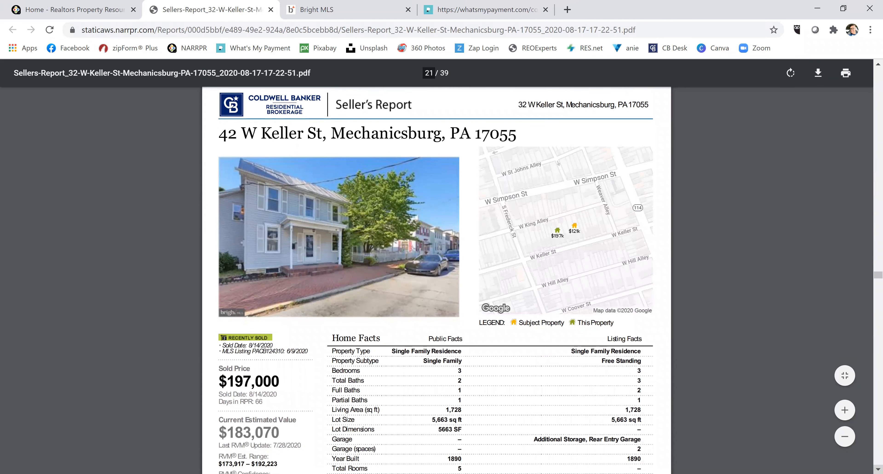
scroll(437, 280, down, 7)
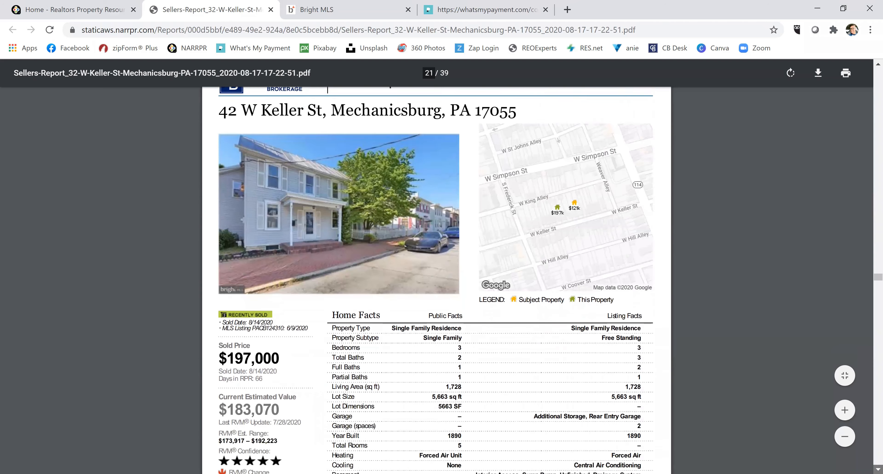
Review pages 38 and 39 of the Seller's Report PDF, return to page 1, then close it.
click(878, 468)
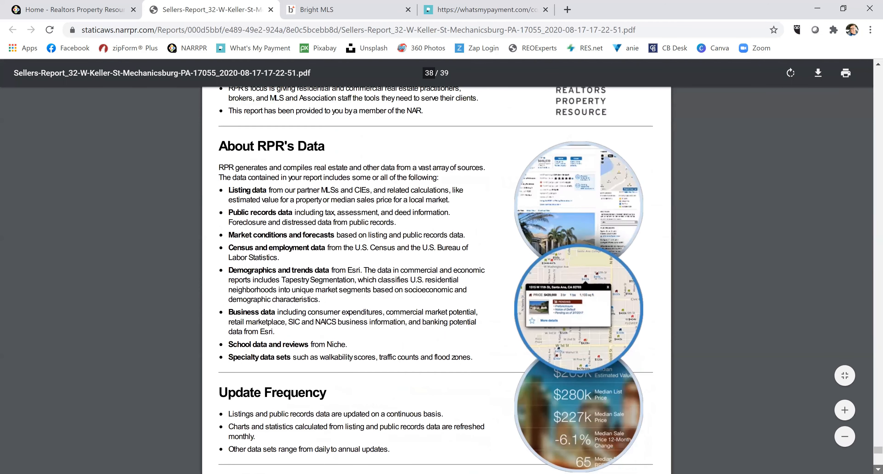
click(878, 469)
click(878, 469)
scroll(436, 279, down, 9)
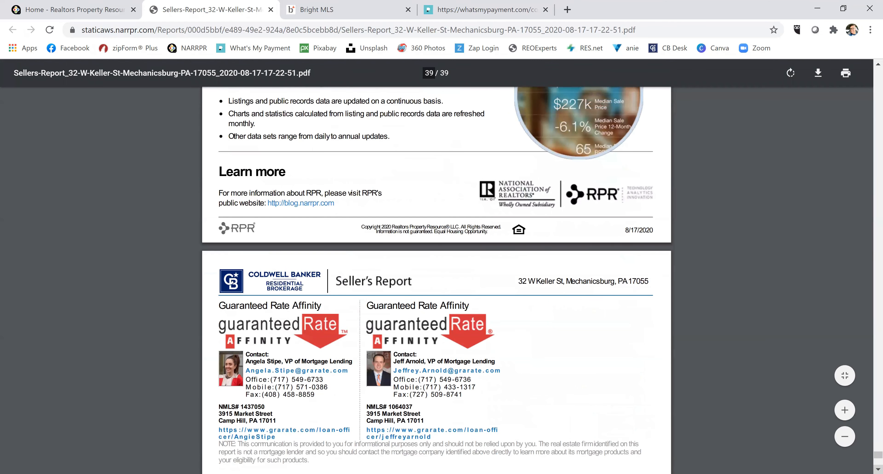
click(878, 469)
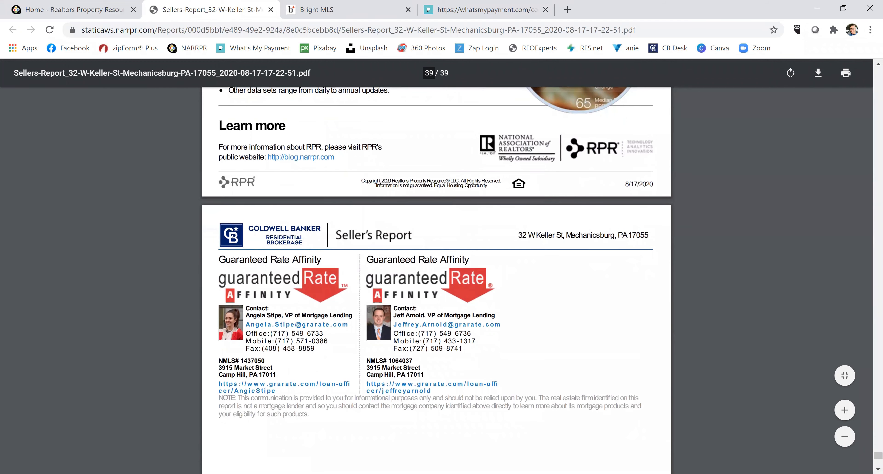
drag(868, 396, 868, 61)
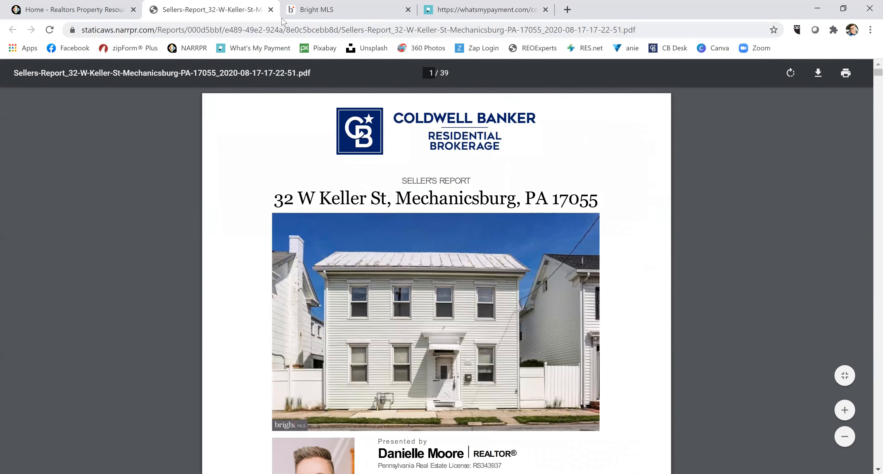
click(271, 9)
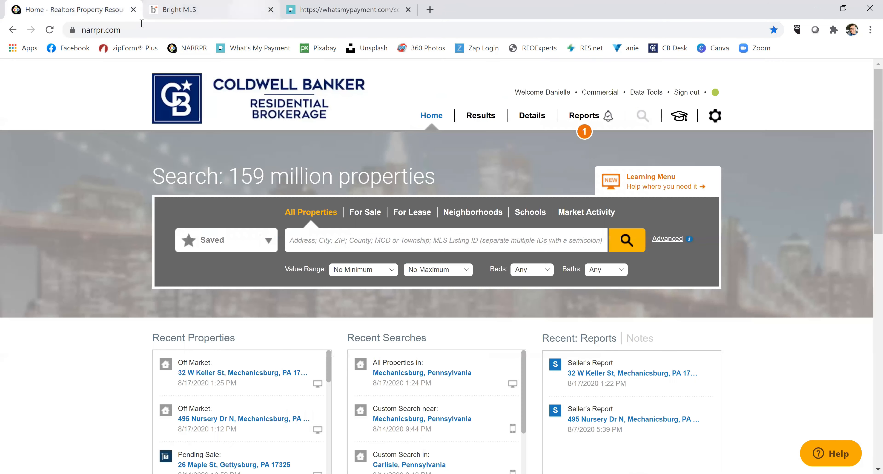